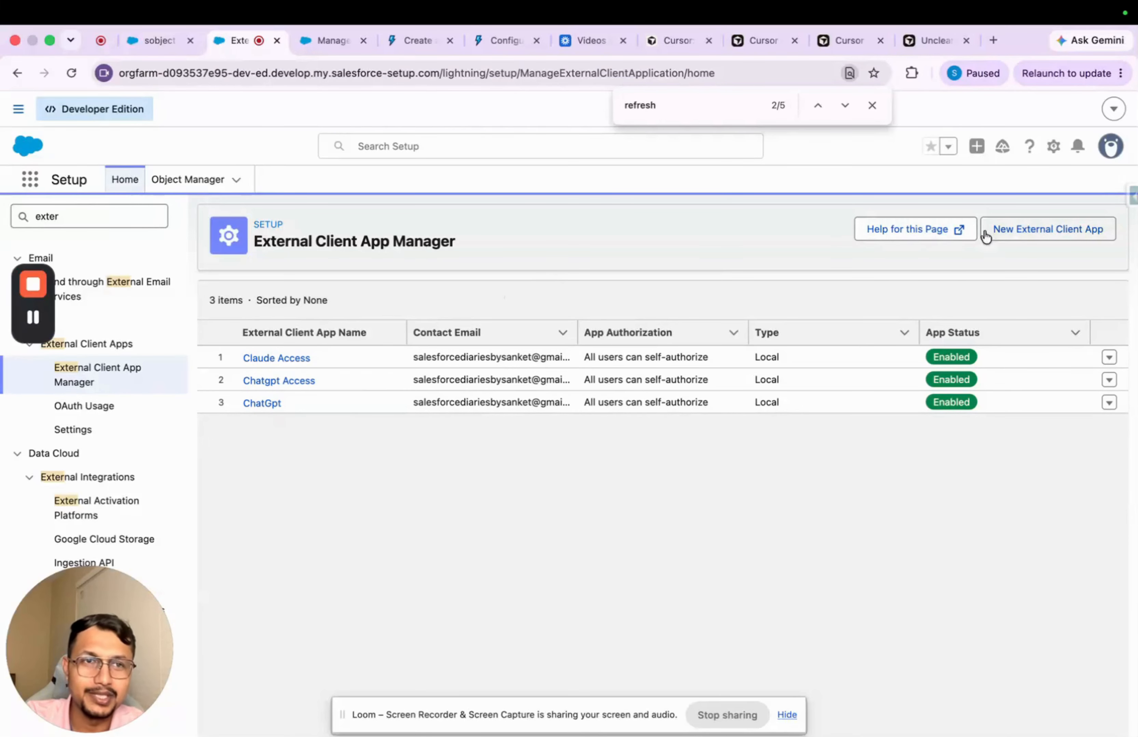
Step: Start a new external client app named 'Cursor Access' with the suggested contact email
click(1022, 229)
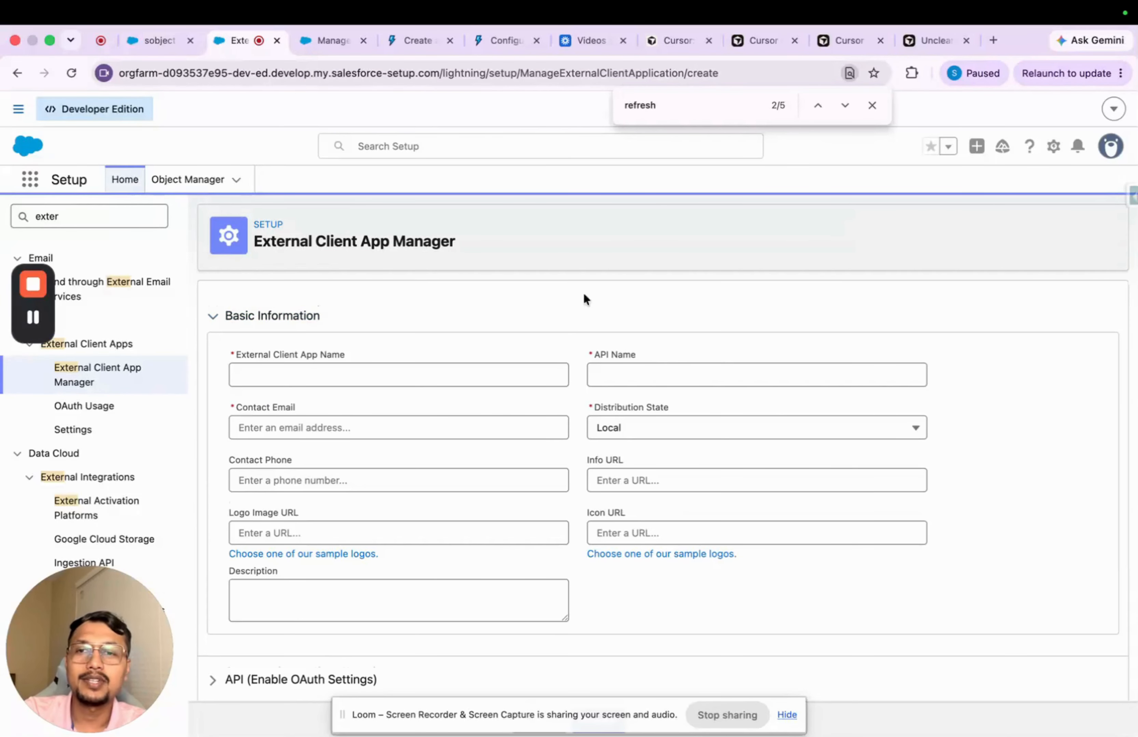
scroll(411, 261, down, 3)
click(421, 274)
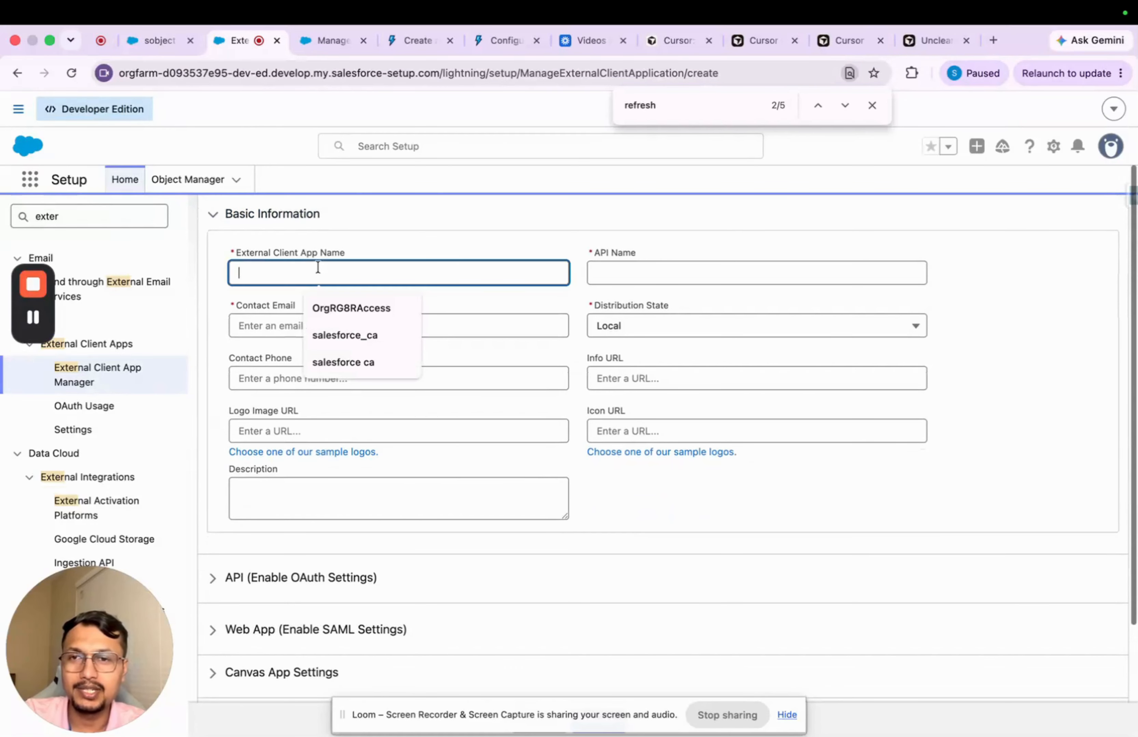
text(Cursor Access)
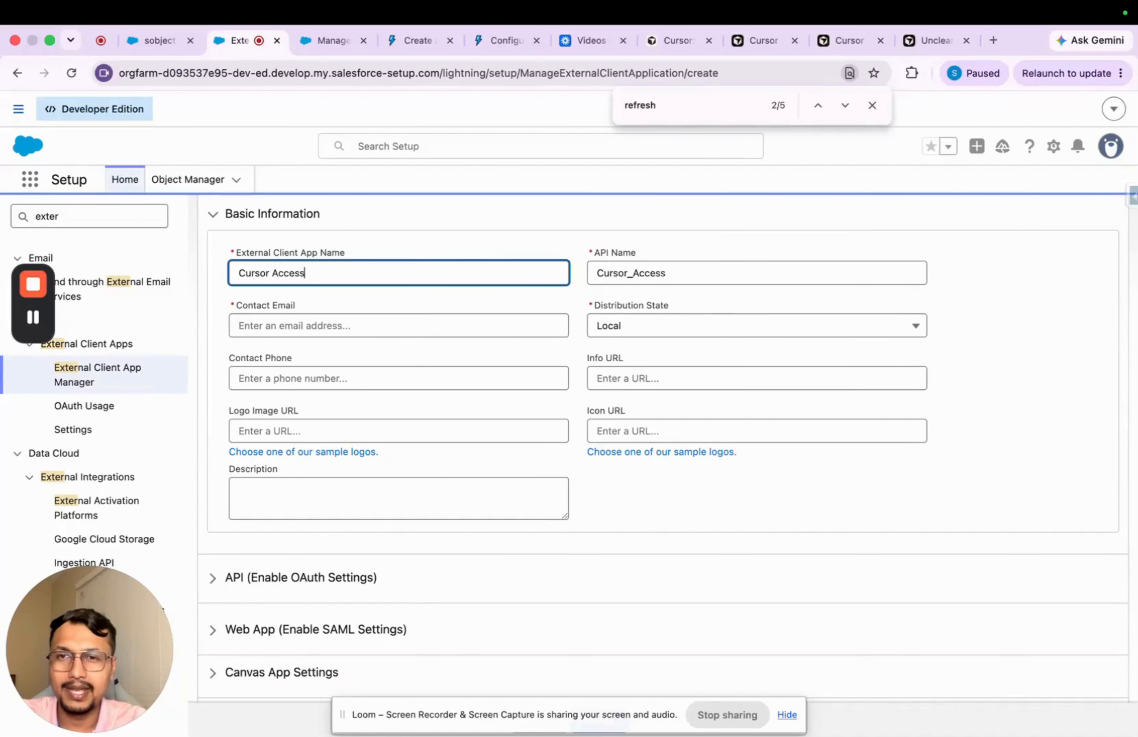
click(344, 326)
click(368, 360)
Step: Enable OAuth for the app, then turn to the Hosted MCP Servers guide
scroll(296, 474, down, 2)
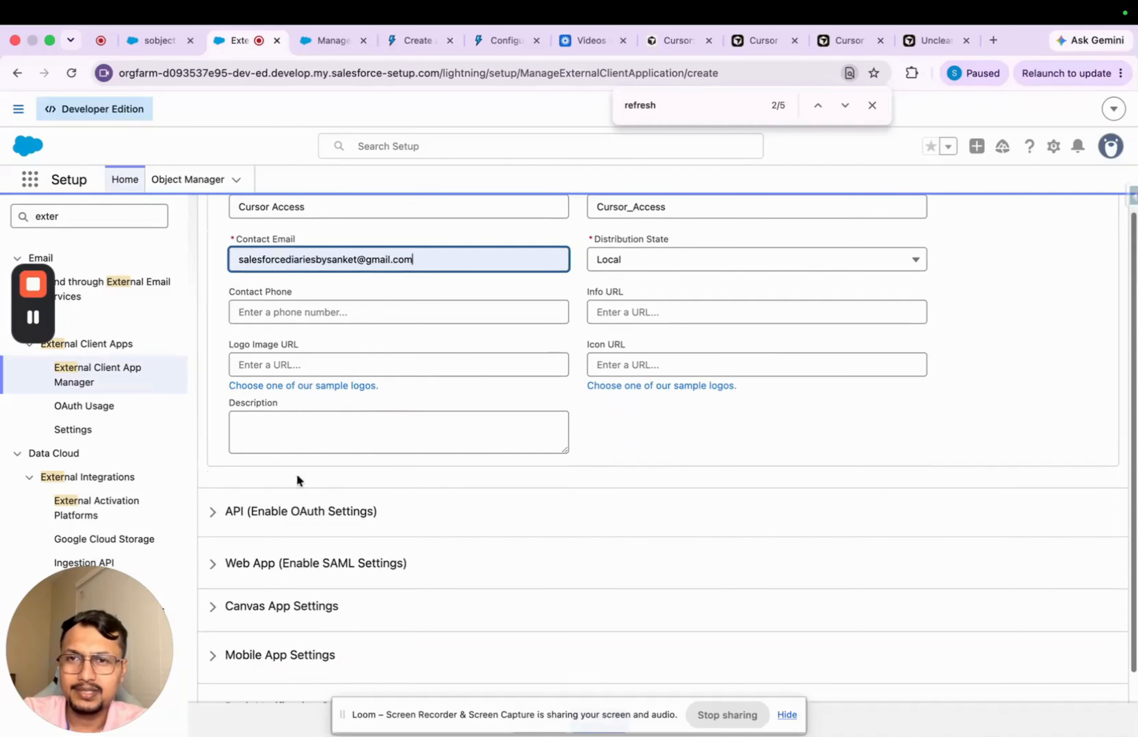
click(213, 511)
scroll(388, 528, down, 3)
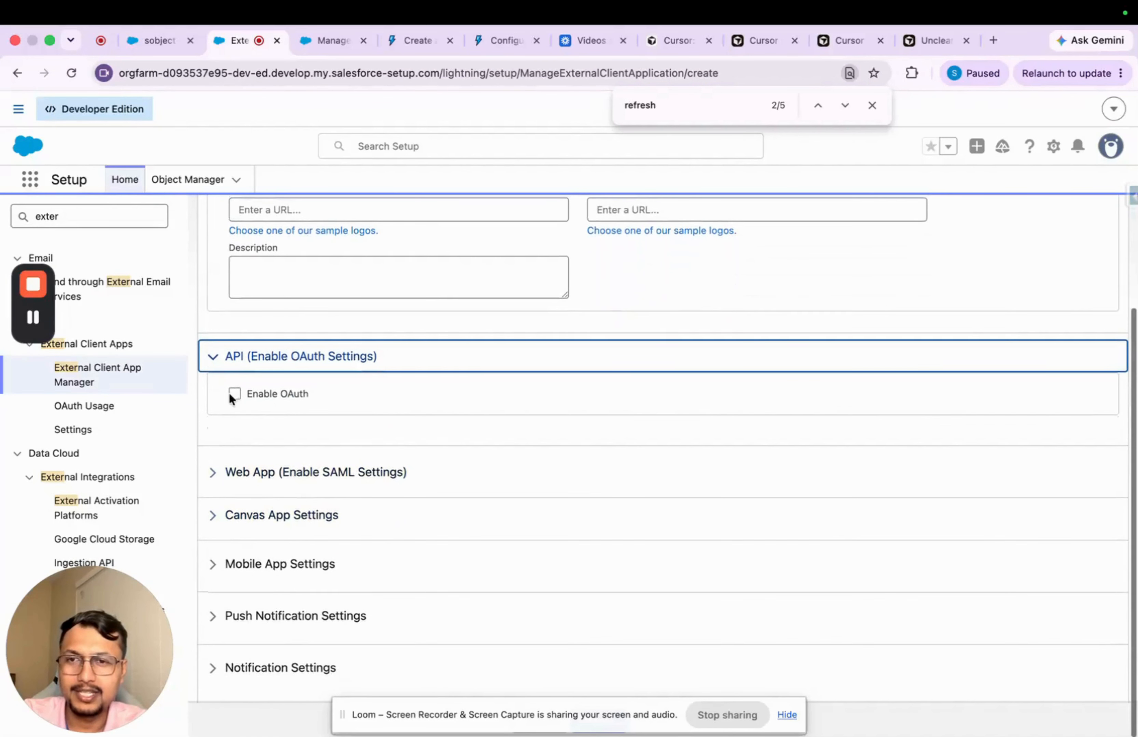
click(231, 394)
scroll(345, 363, down, 3)
click(335, 351)
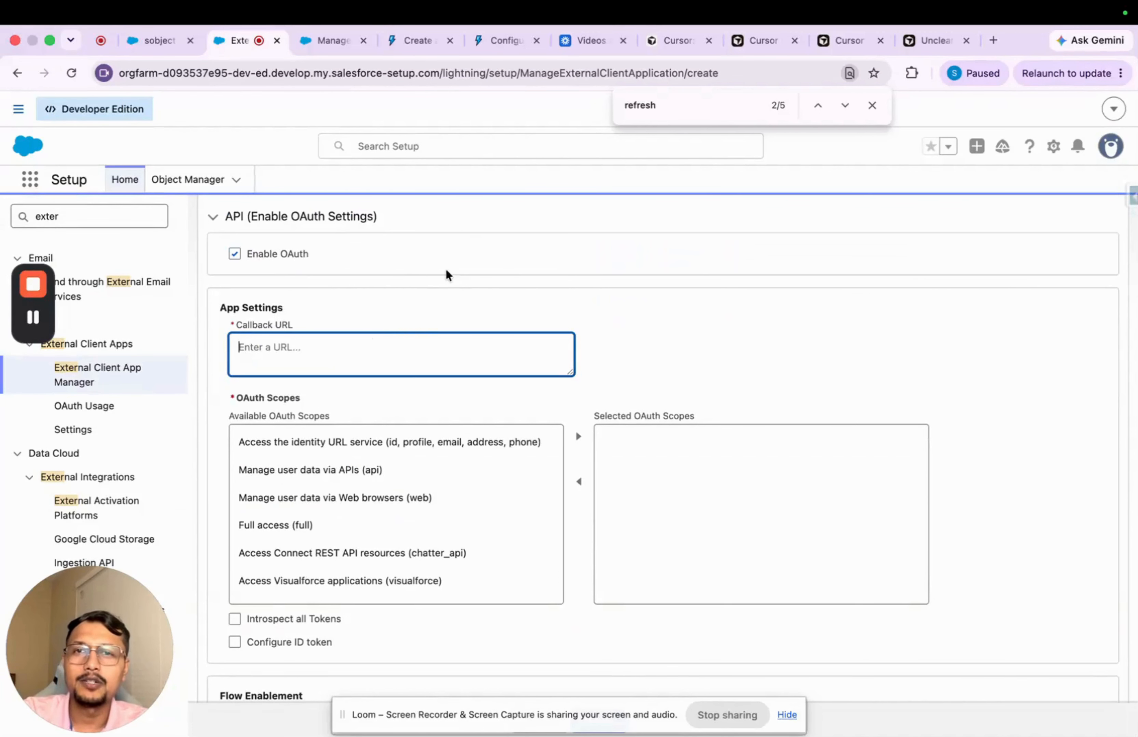
click(418, 40)
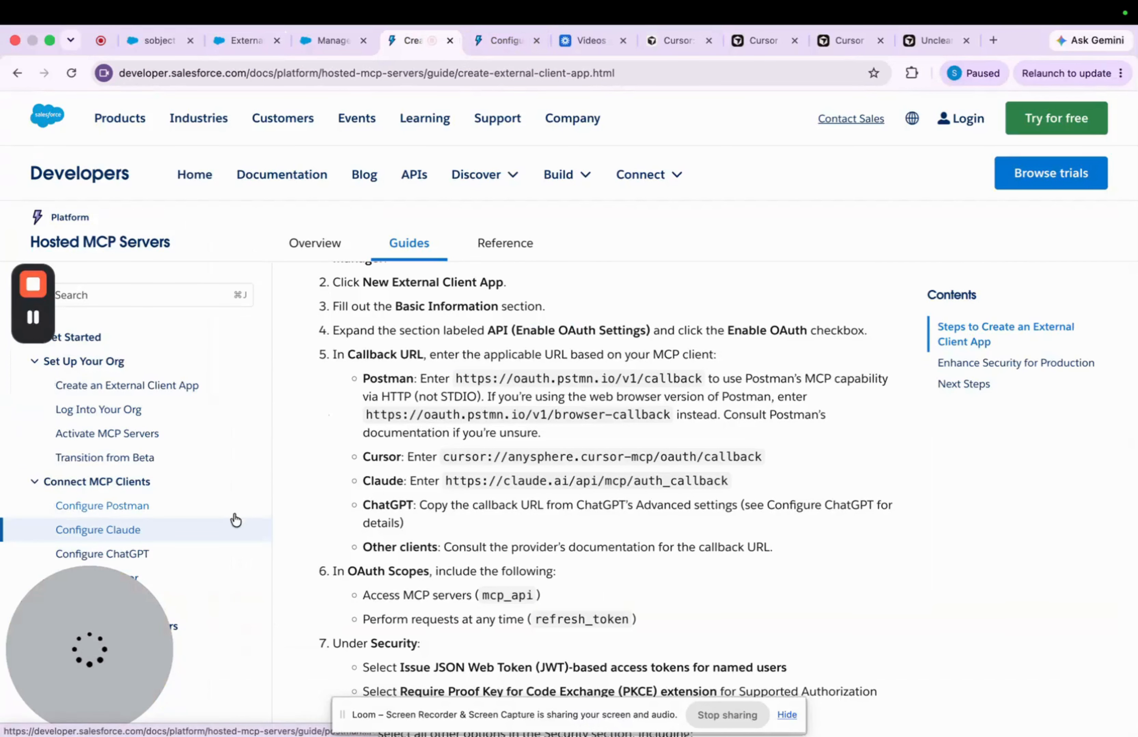
Step: Copy cursor://anysphere.cursor-mcp/oauth/callback from the External Client App guide into the Callback URL field
click(190, 580)
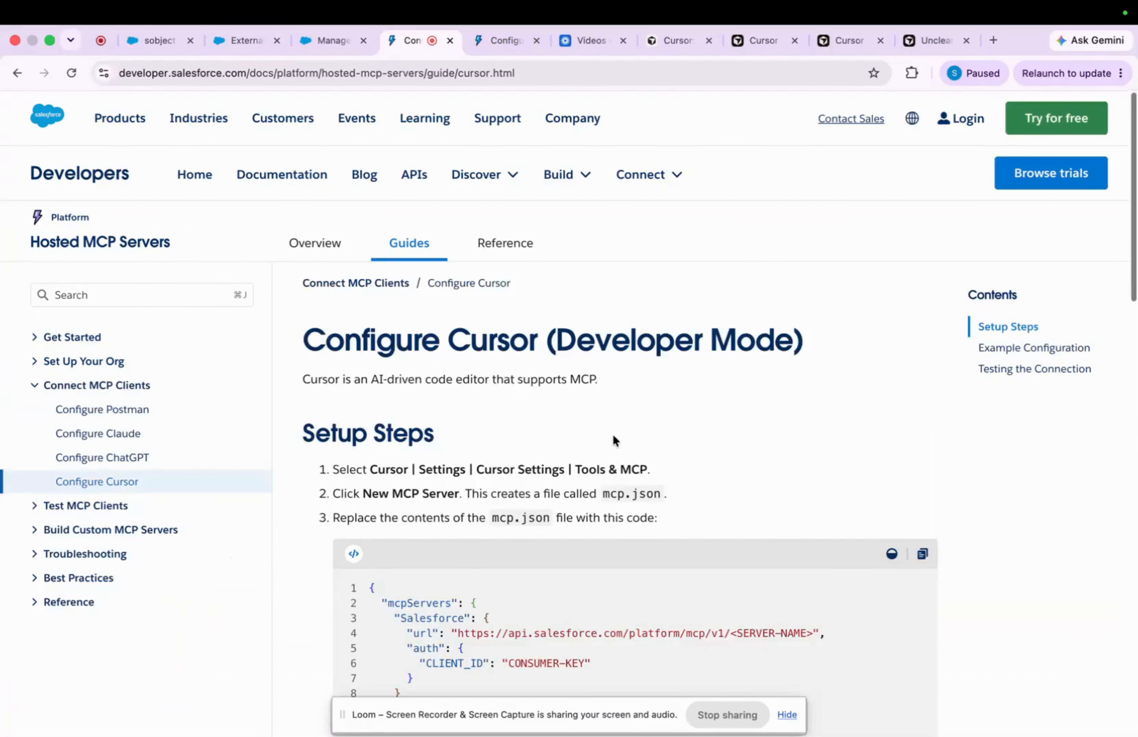
scroll(612, 440, down, 10)
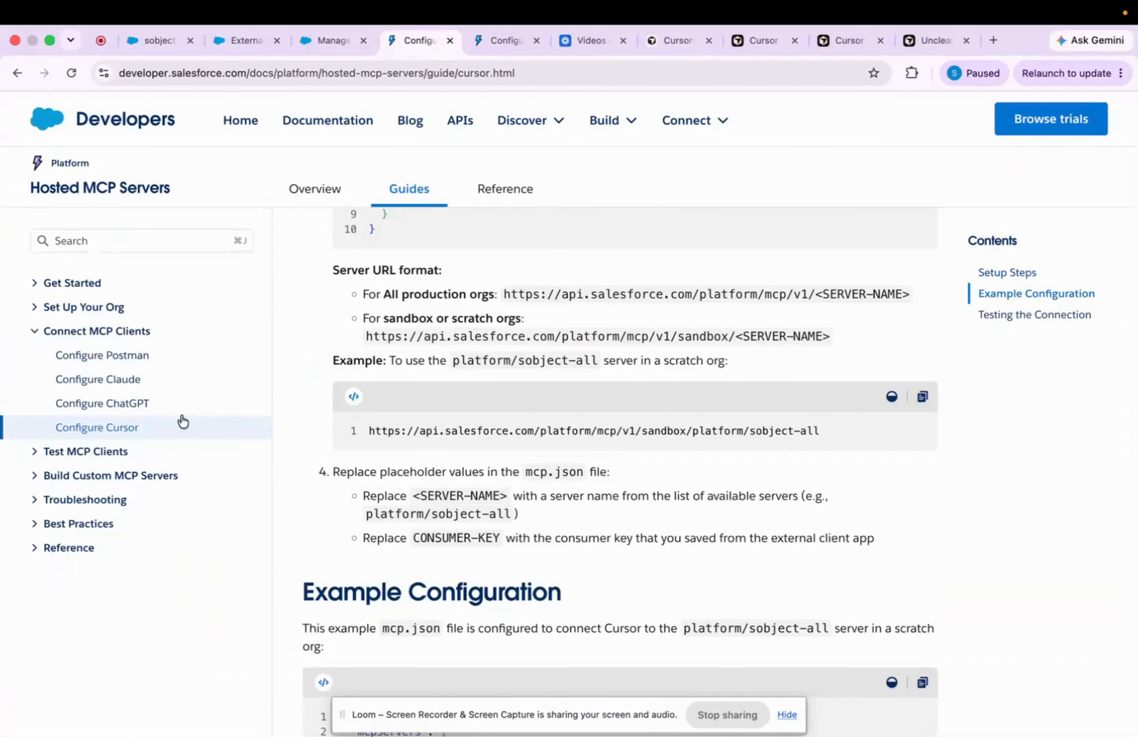
click(43, 309)
click(112, 385)
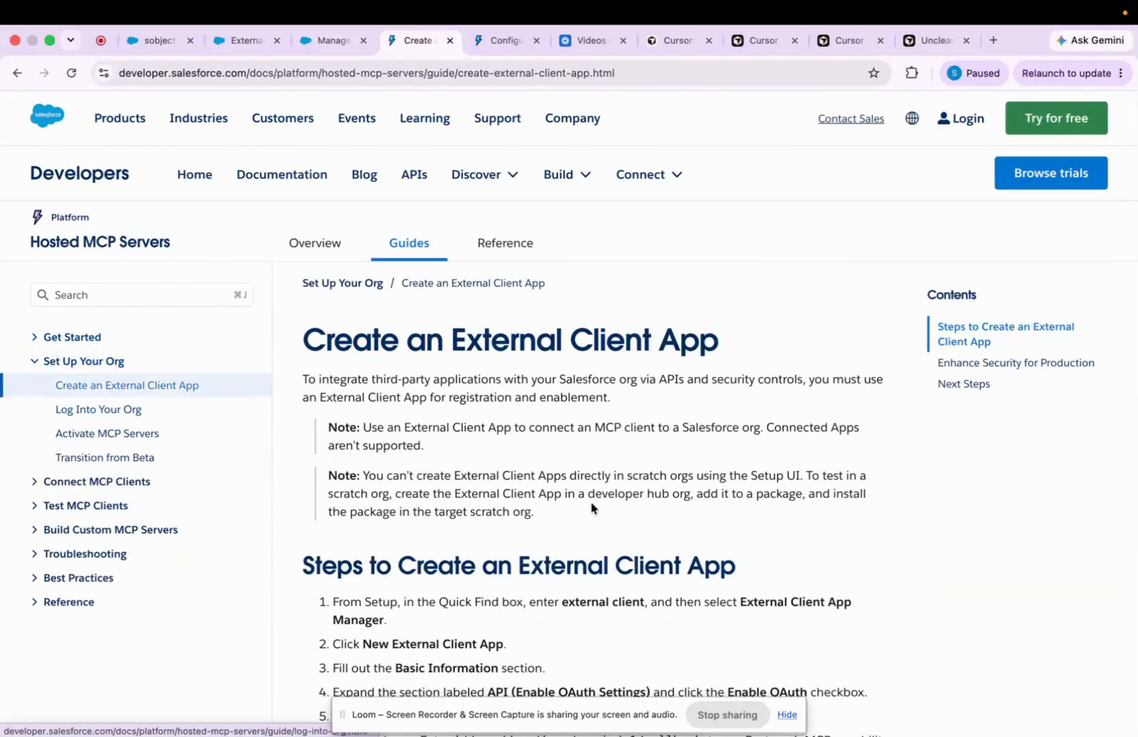
scroll(591, 504, down, 8)
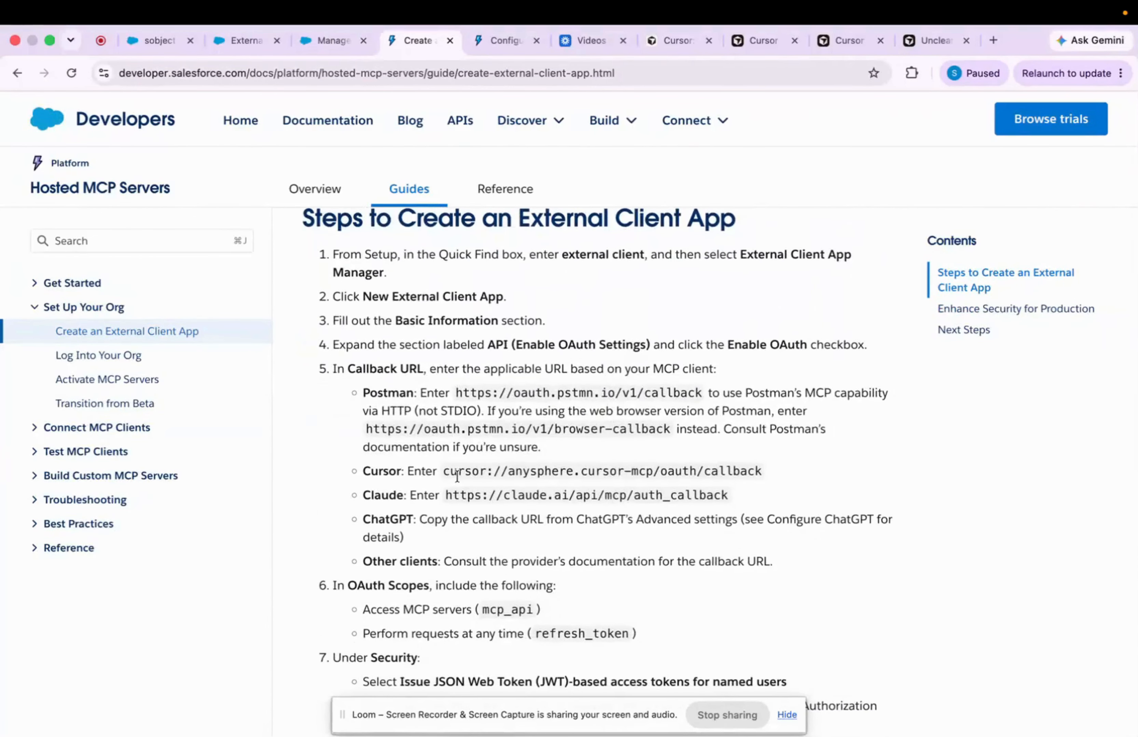
drag(444, 474, 764, 472)
key(super+c)
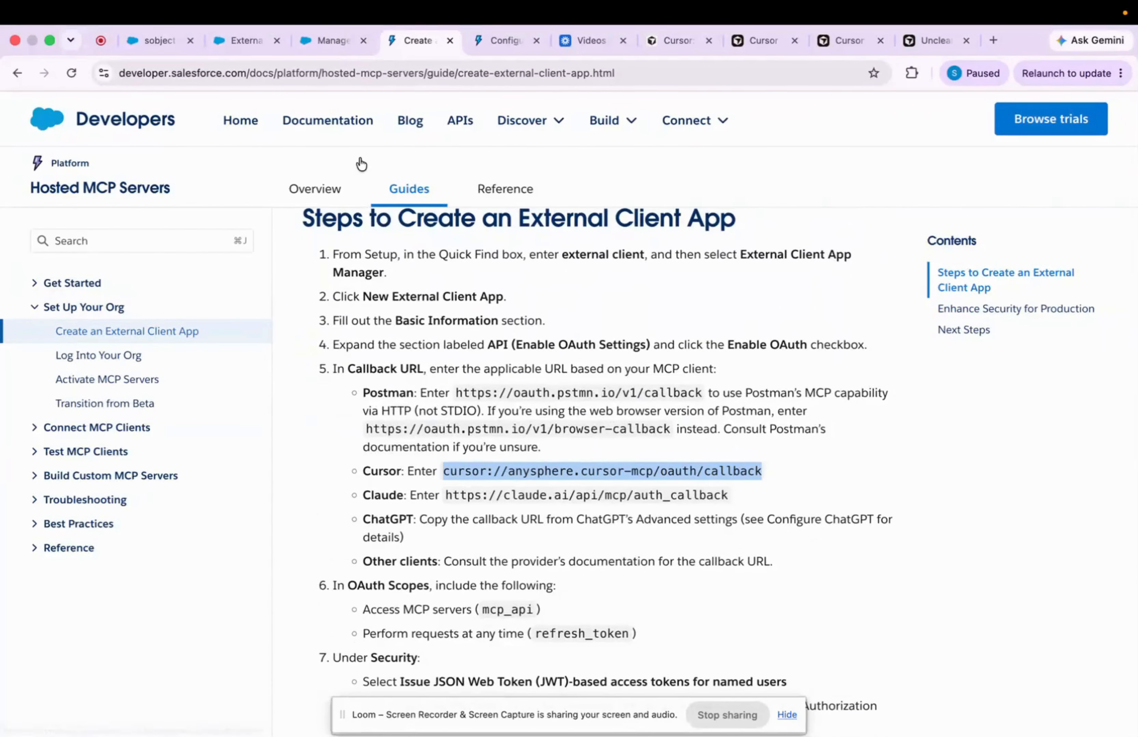
click(244, 41)
key(super+v)
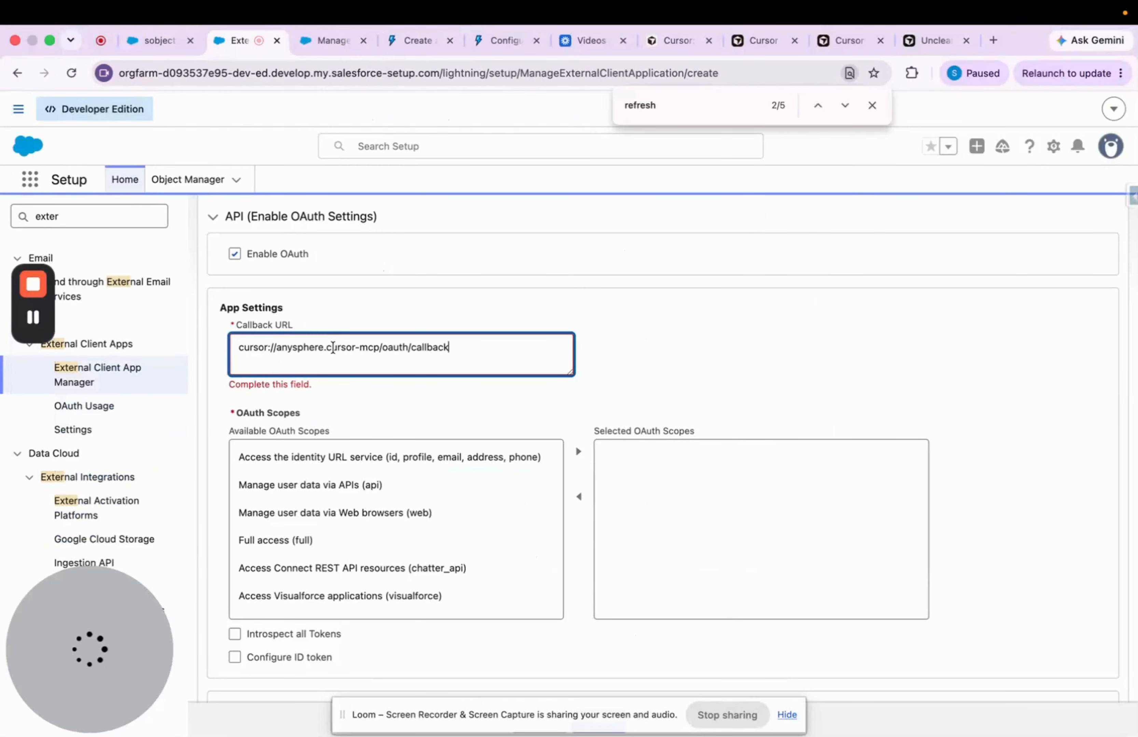
Step: Add the refresh_token and mcp_api scopes to Selected OAuth Scopes
click(375, 399)
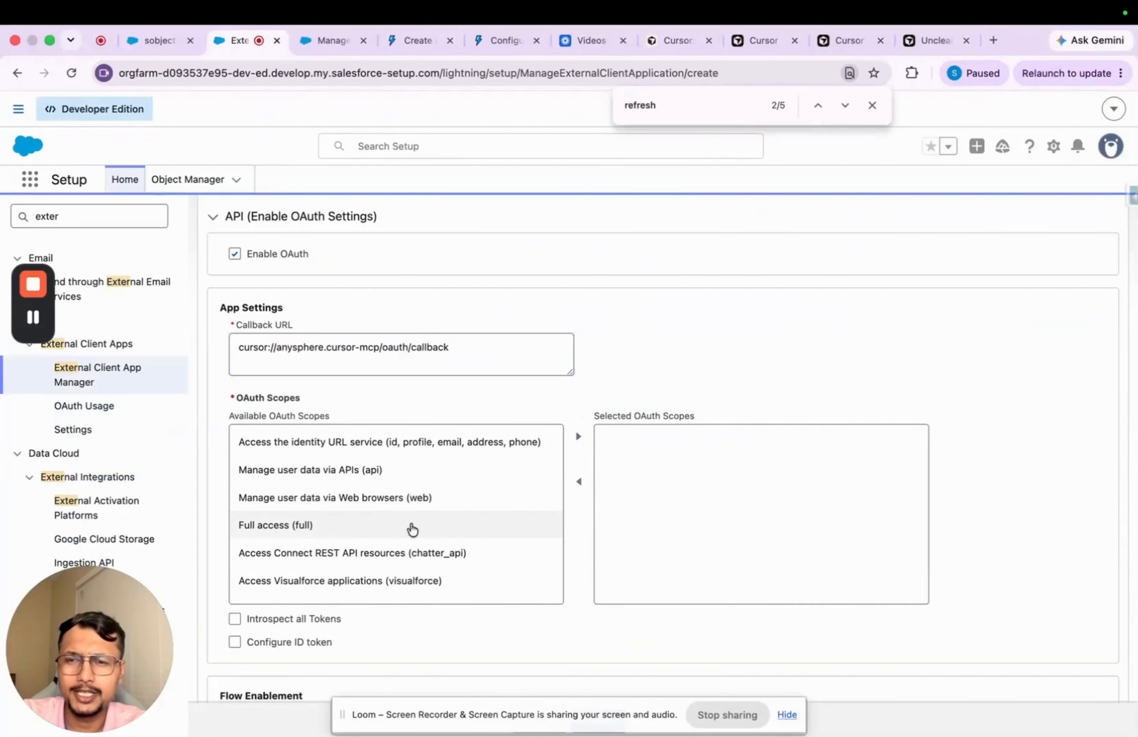
scroll(424, 513, down, 1)
scroll(424, 512, down, 10)
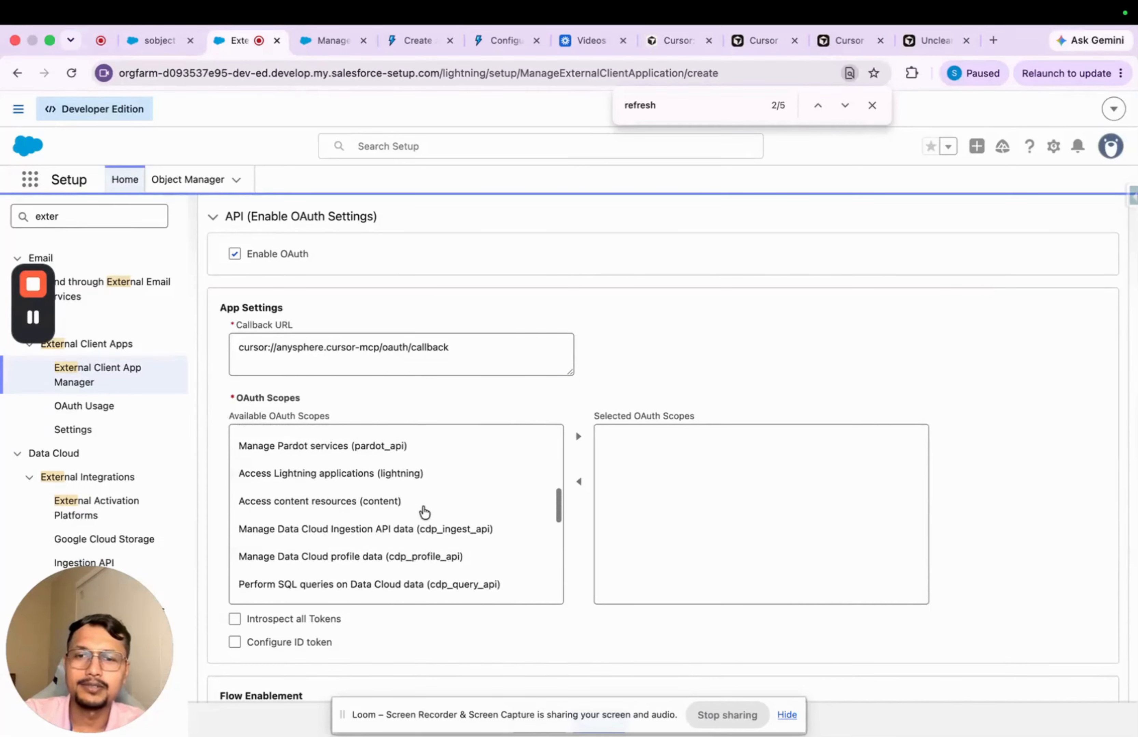
scroll(424, 513, up, 10)
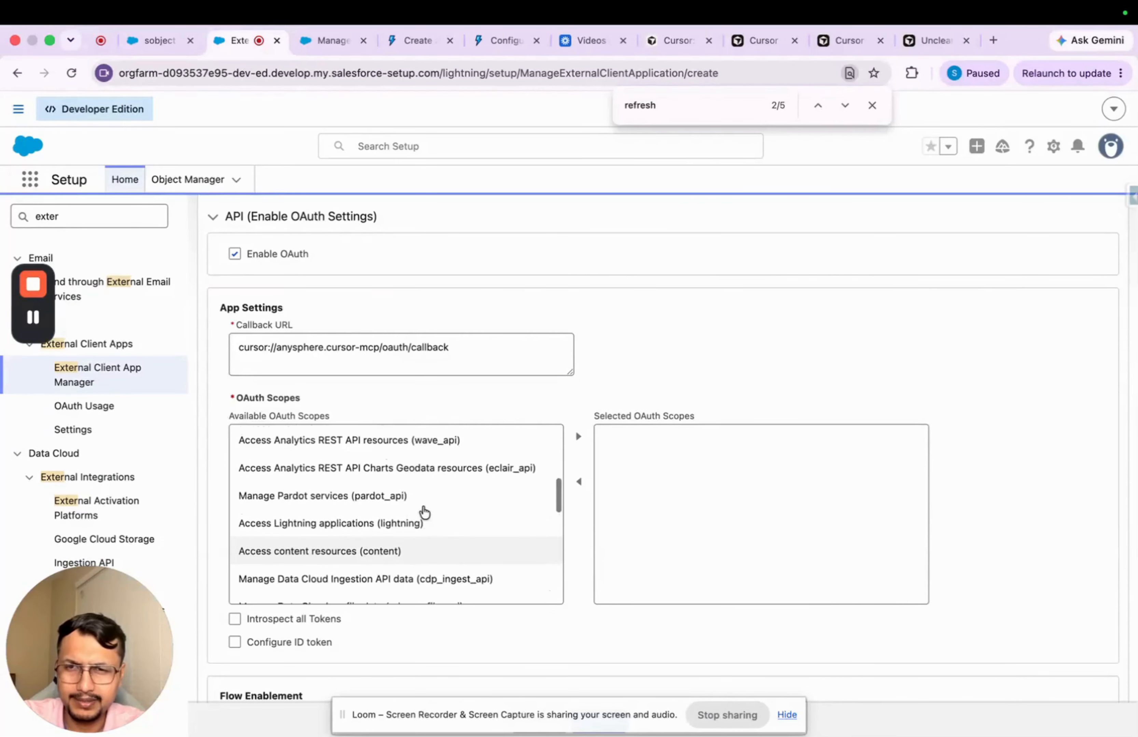
click(426, 594)
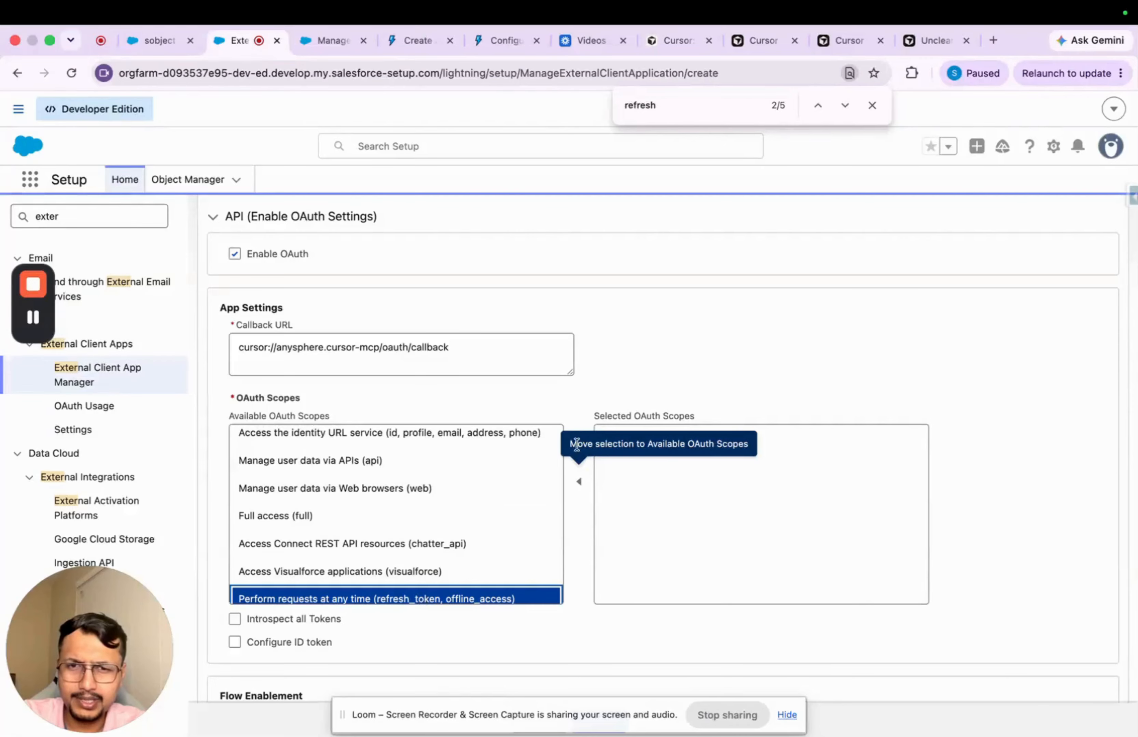
click(578, 437)
scroll(465, 527, down, 10)
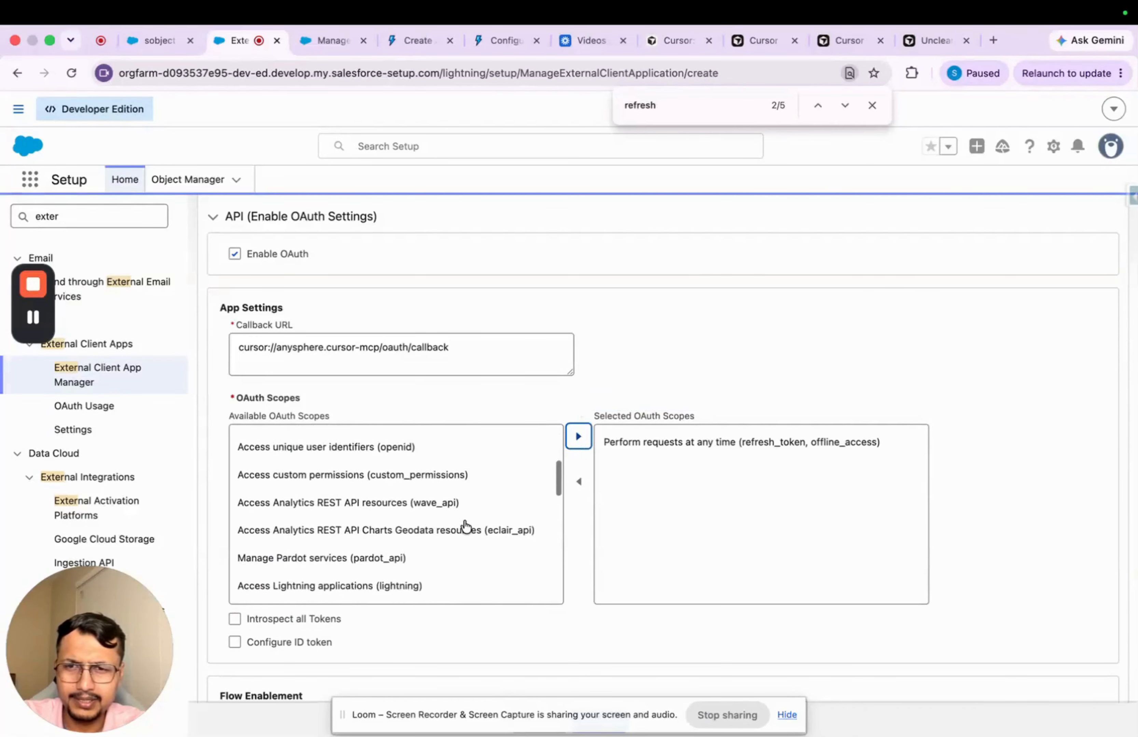
scroll(465, 527, down, 5)
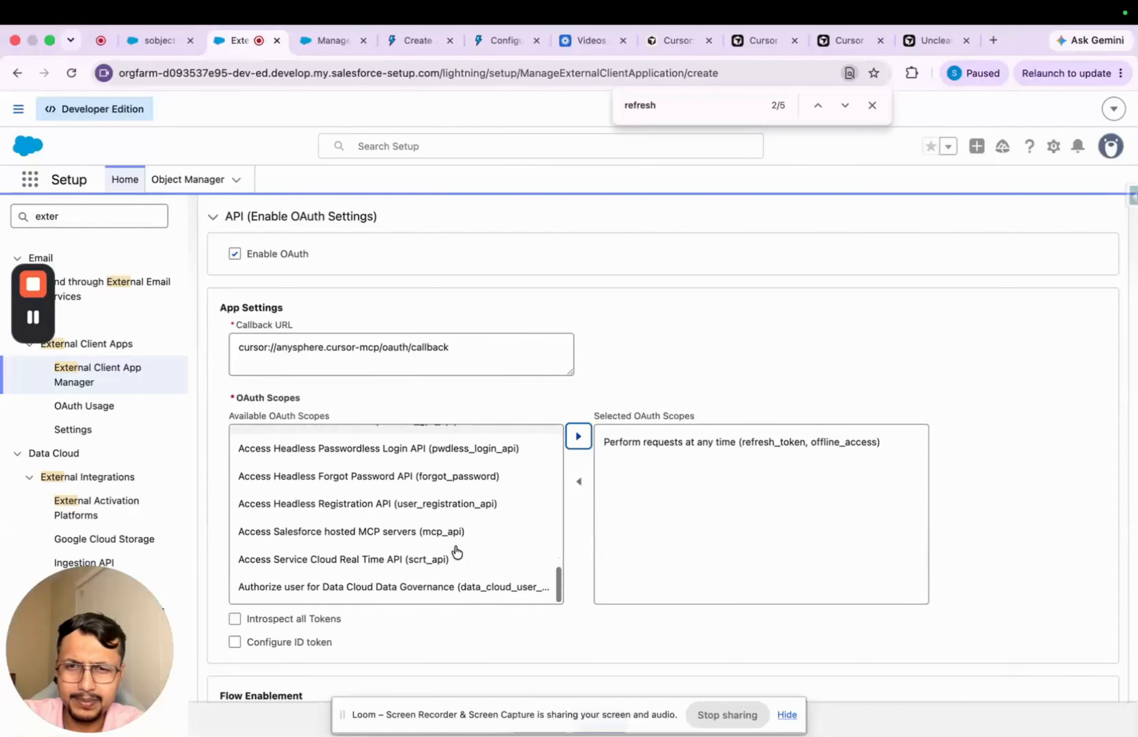
click(431, 532)
click(579, 437)
Step: Stop requiring a secret for web server flow, enable JWT-based access tokens, and create the app
scroll(585, 437, down, 10)
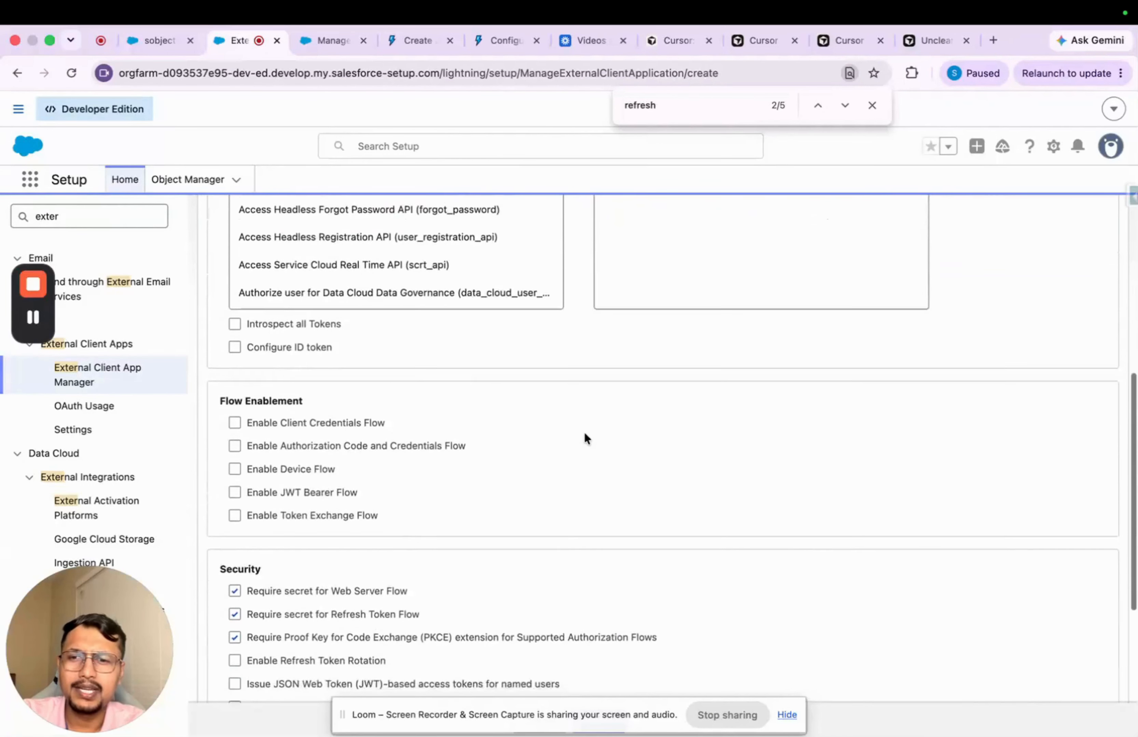
click(315, 358)
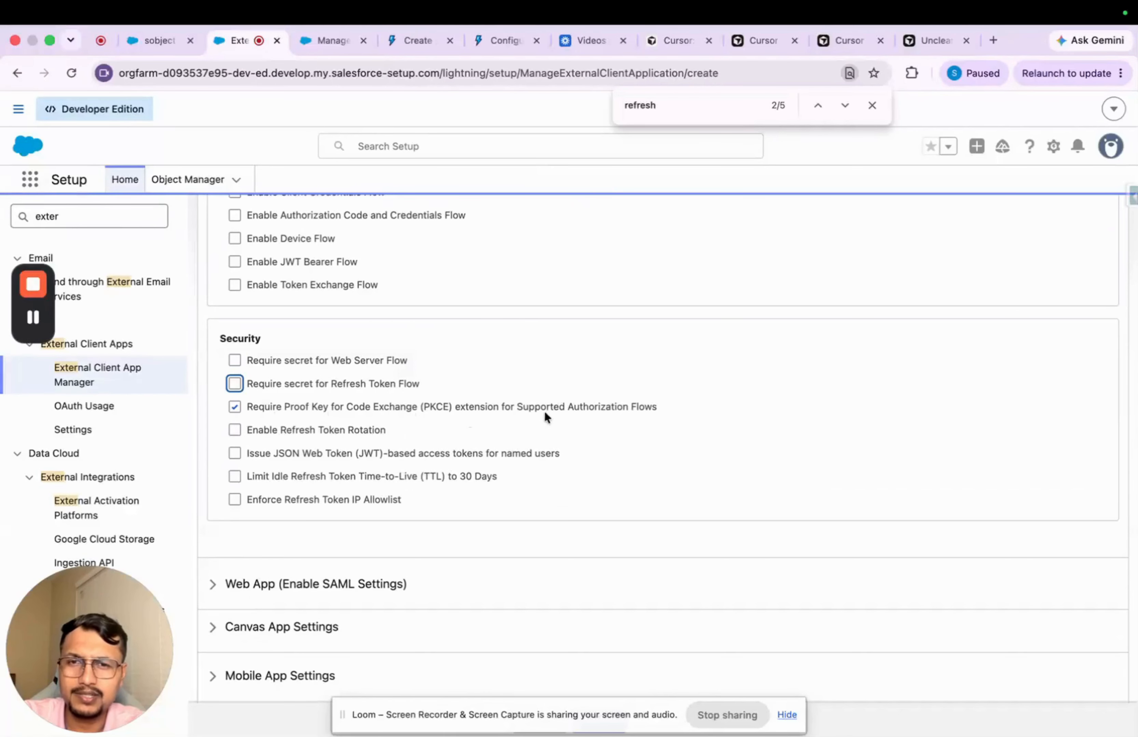
click(282, 453)
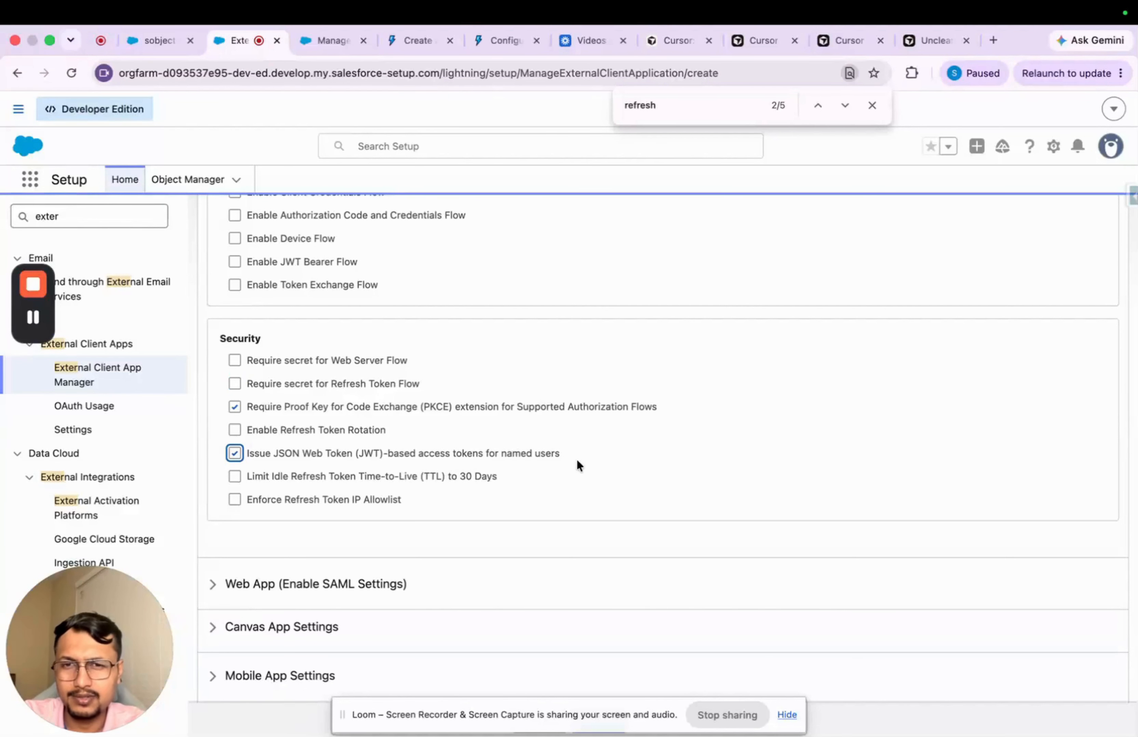
scroll(631, 452, down, 3)
scroll(631, 453, up, 20)
scroll(850, 596, down, 8)
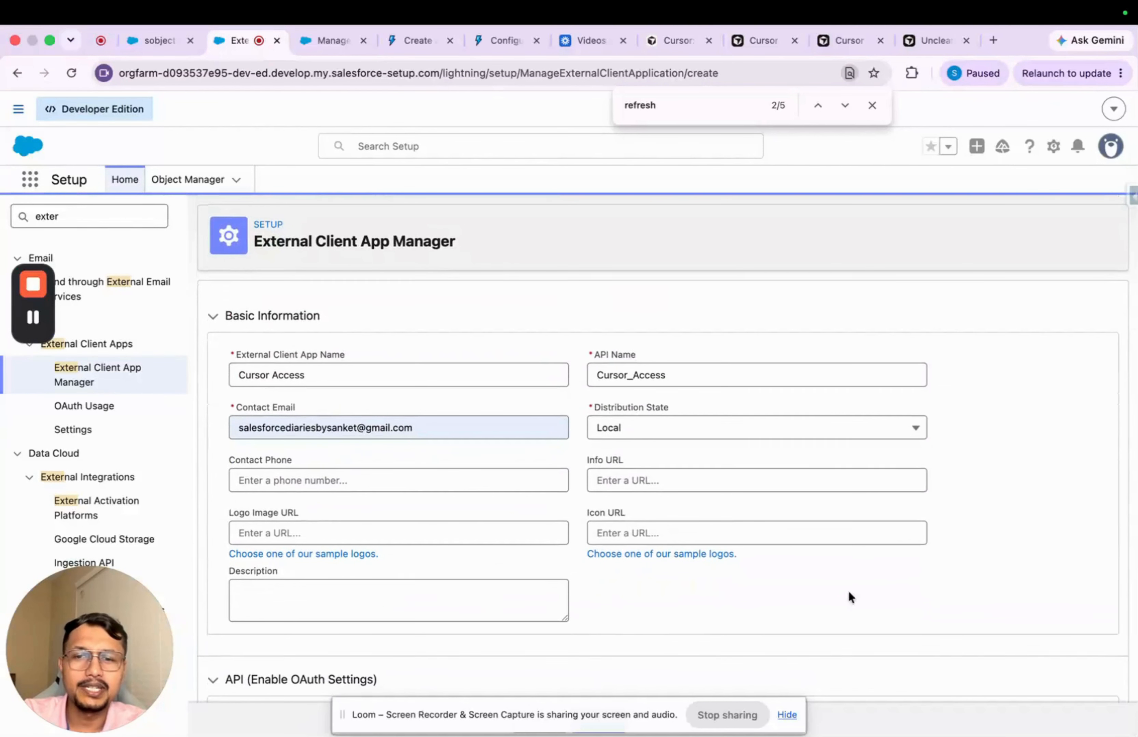
scroll(864, 601, up, 8)
scroll(864, 601, down, 15)
click(787, 715)
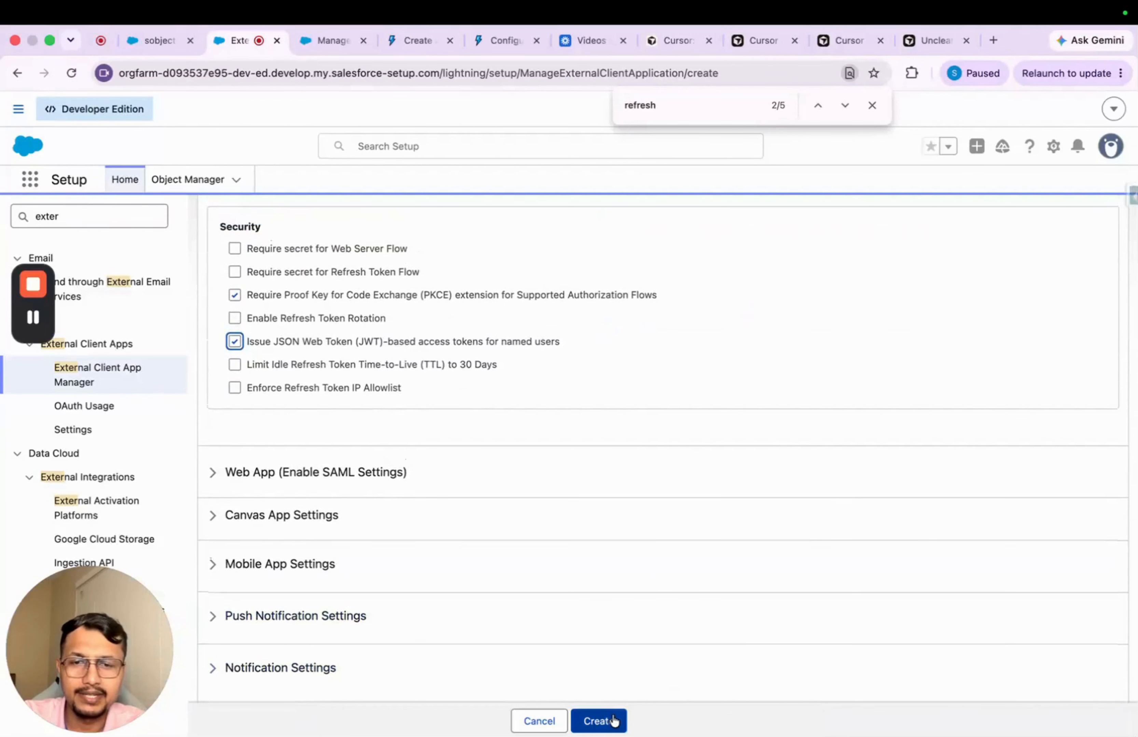
click(600, 722)
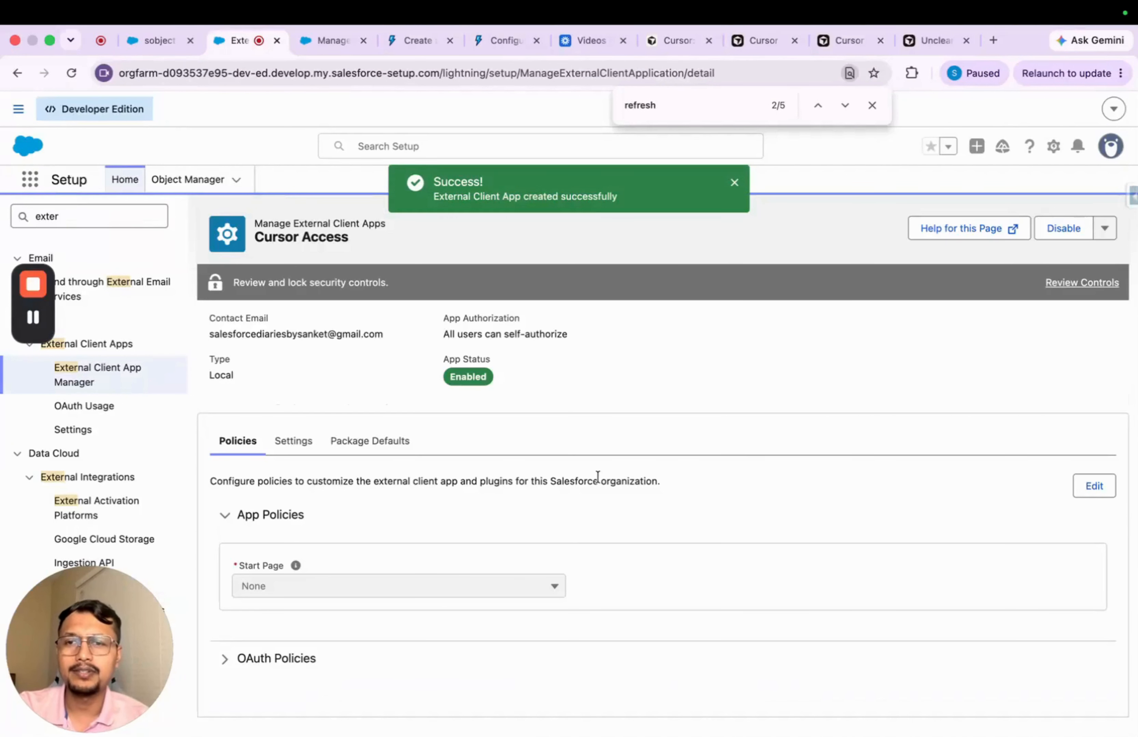
Step: Set the Cursor Access OAuth policy IP Relaxation to 'Relax IP restrictions' and save
click(277, 660)
click(1094, 486)
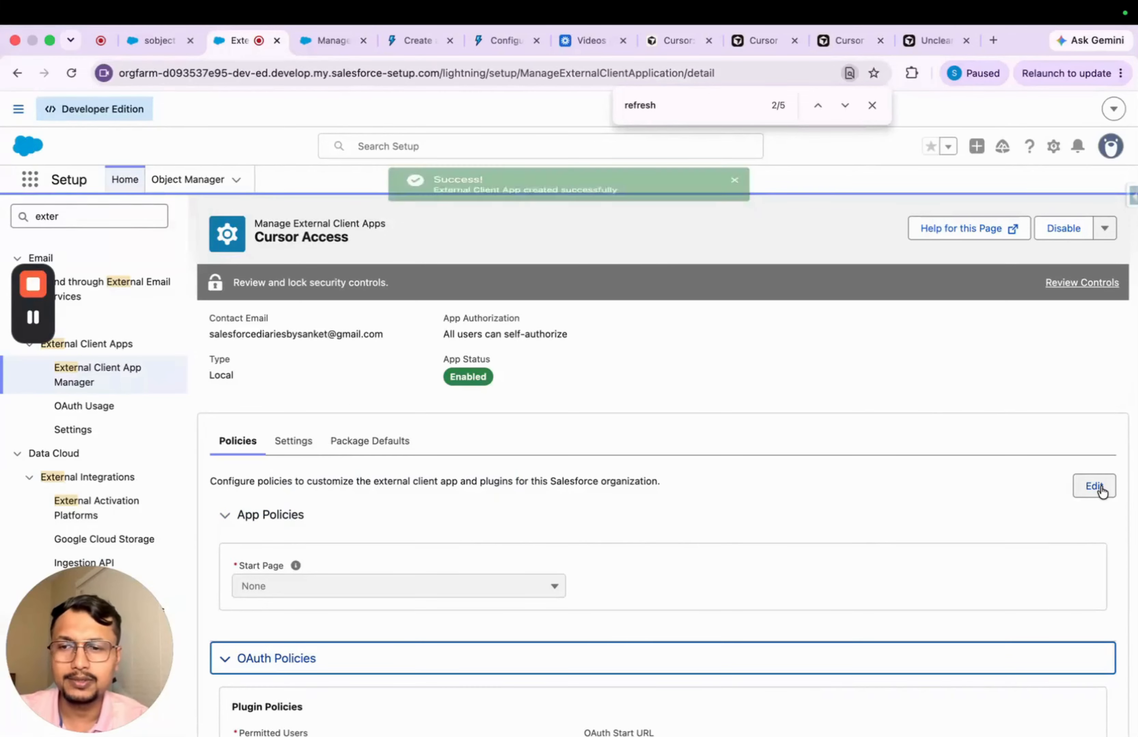
scroll(770, 508, down, 5)
scroll(770, 509, down, 6)
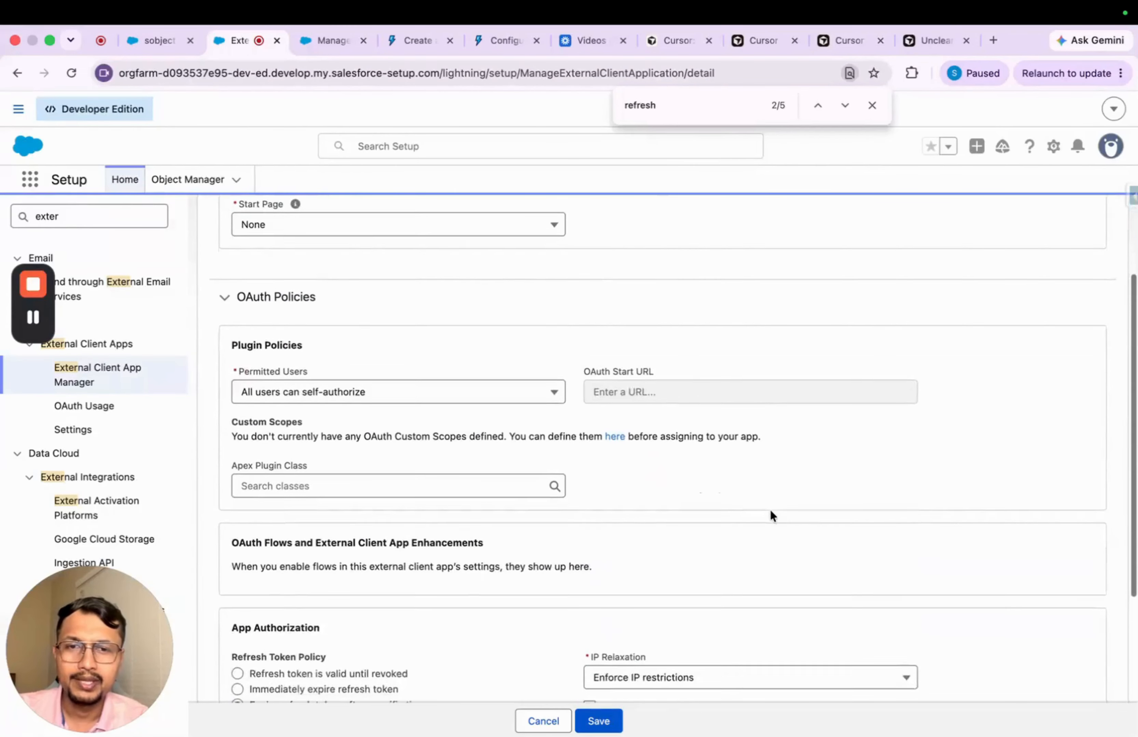
click(675, 487)
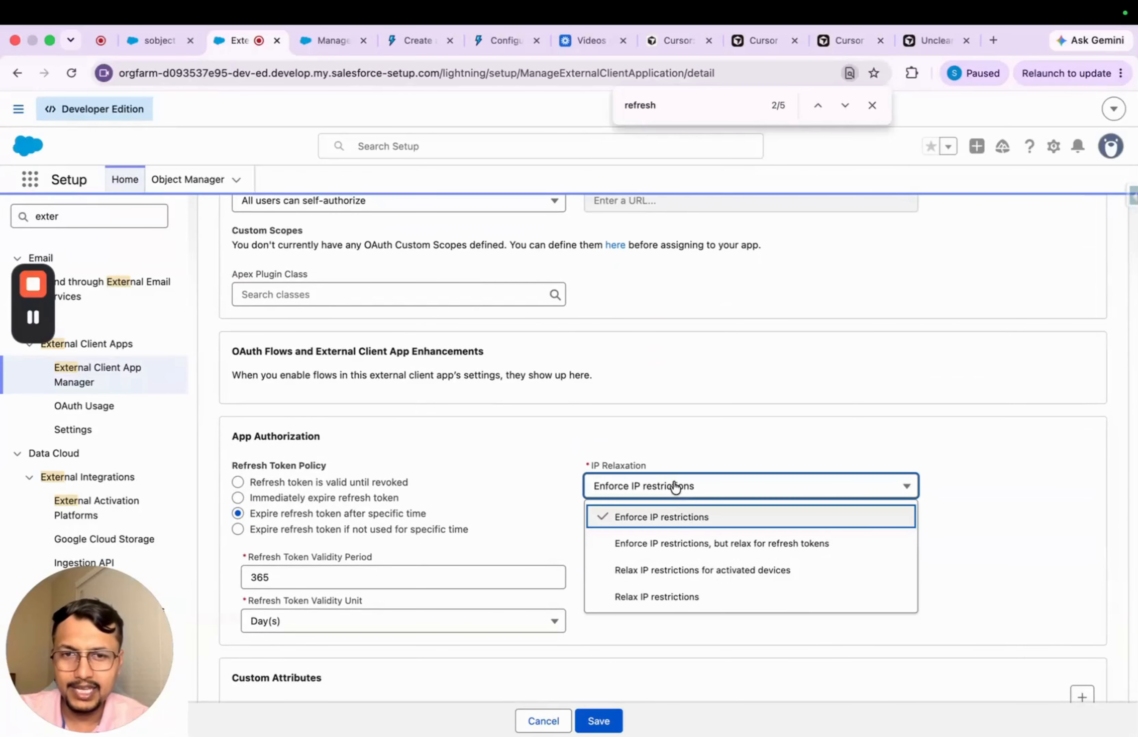
click(665, 599)
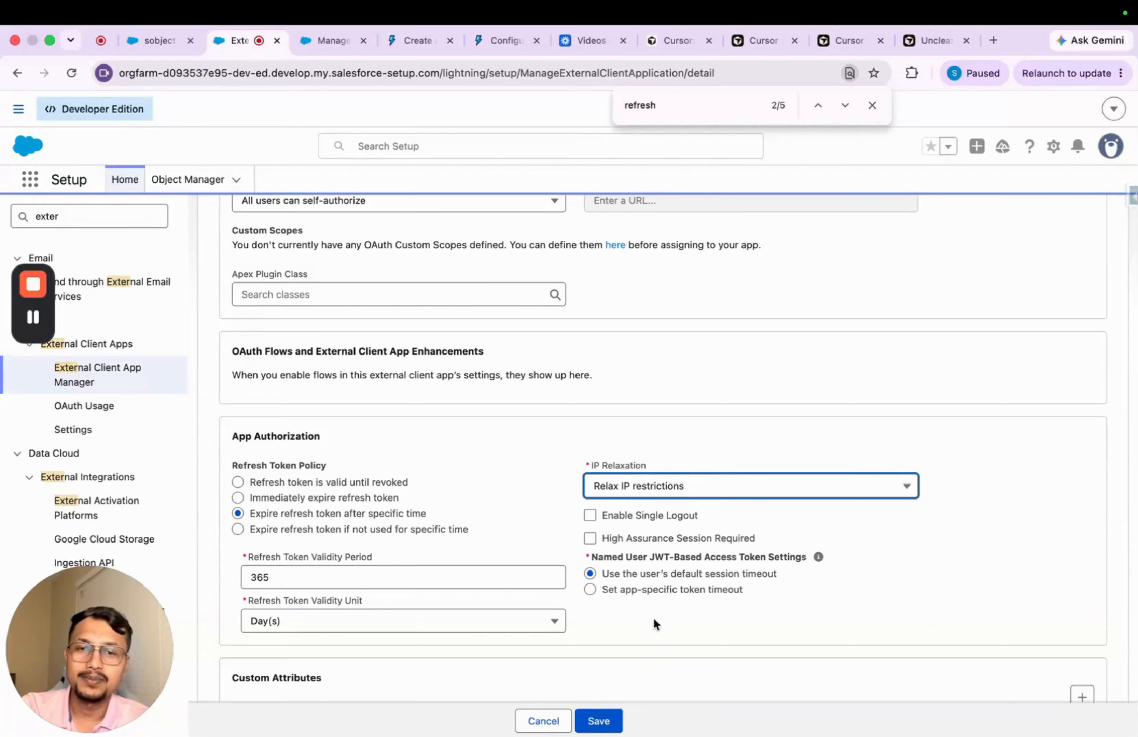
click(599, 721)
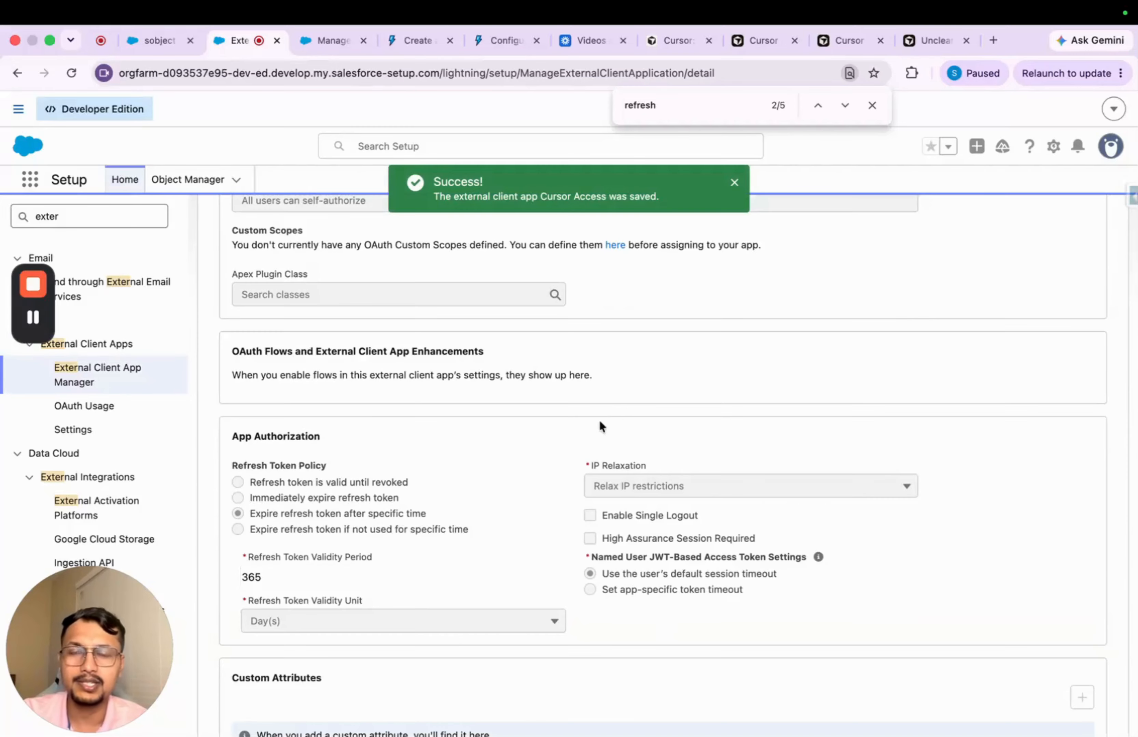
Step: Request the app's Consumer Key and Secret from its OAuth Settings
scroll(608, 423, up, 10)
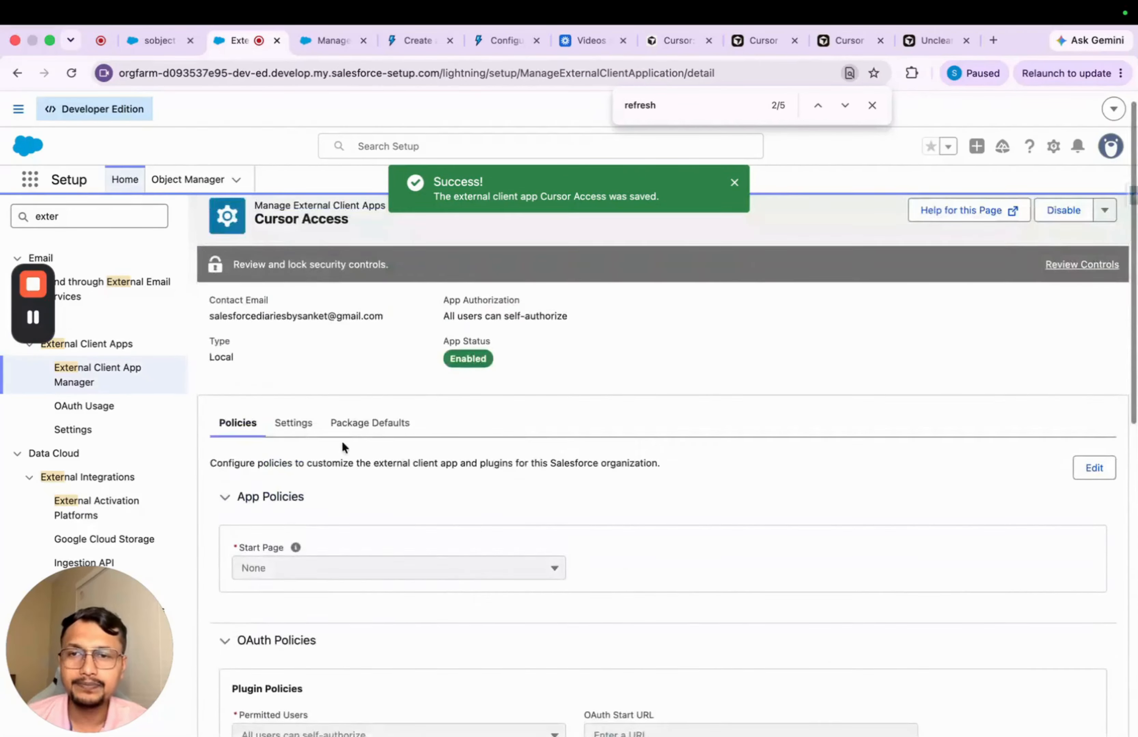
click(294, 424)
scroll(371, 483, down, 6)
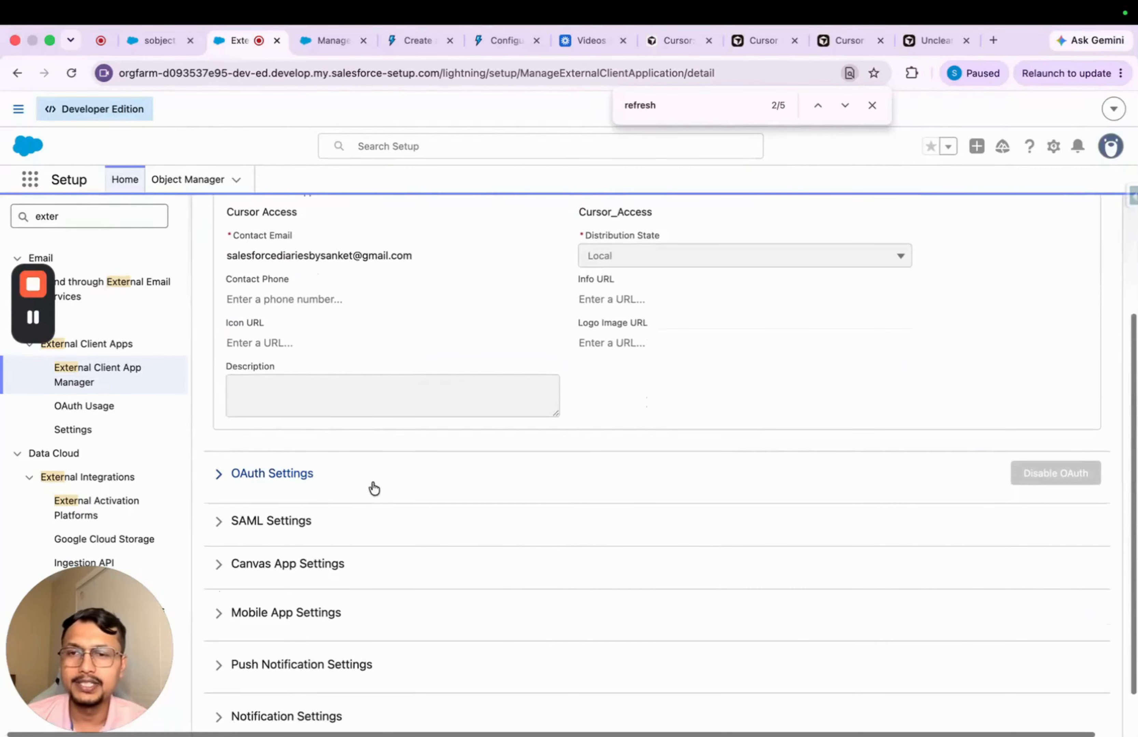
click(287, 477)
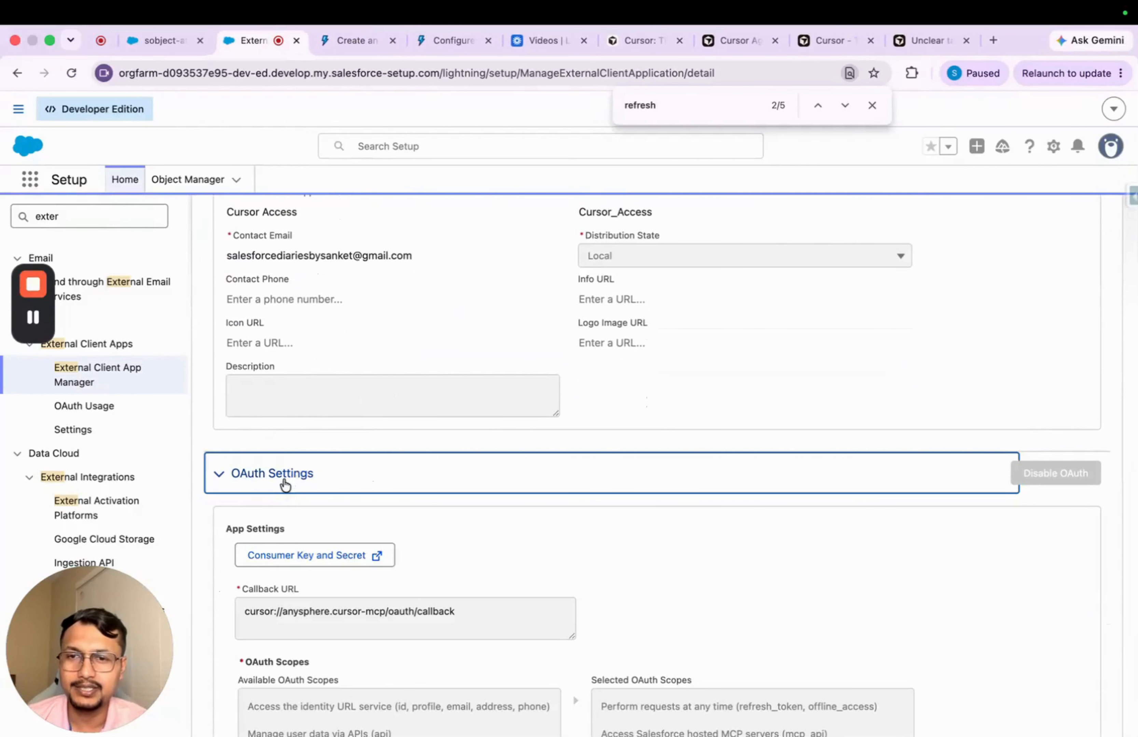
click(351, 556)
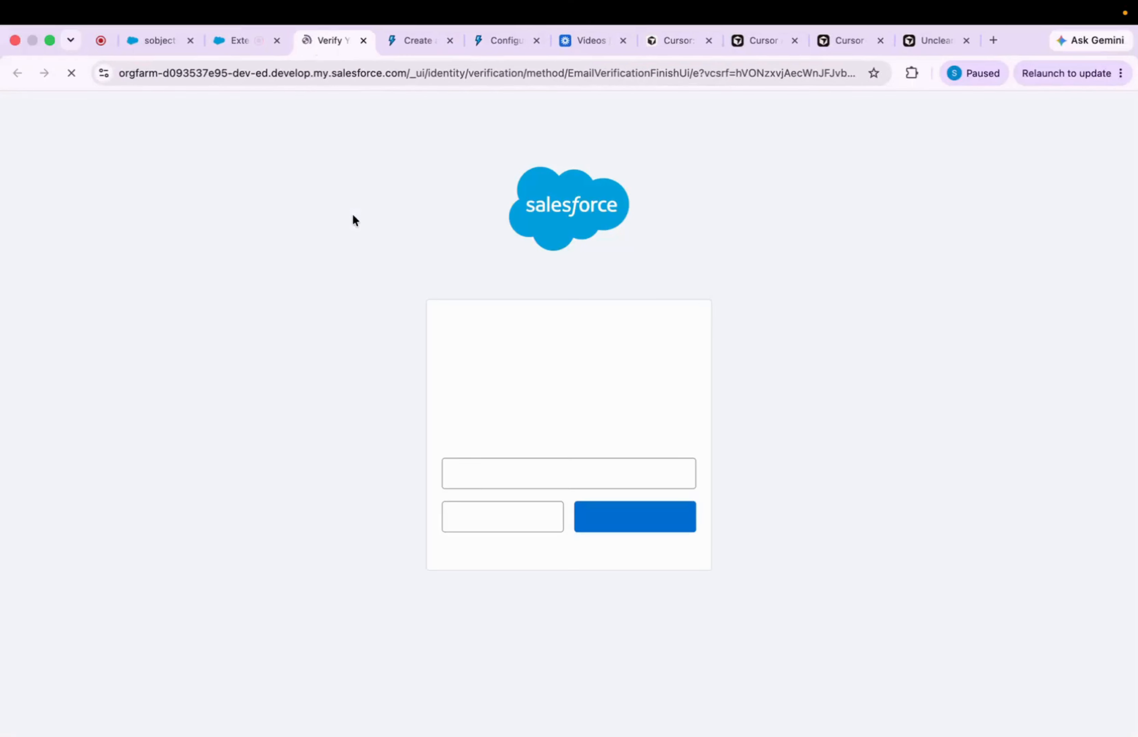
Step: Verify identity with the emailed code to reveal the consumer key and secret, then switch to Cursor
click(528, 479)
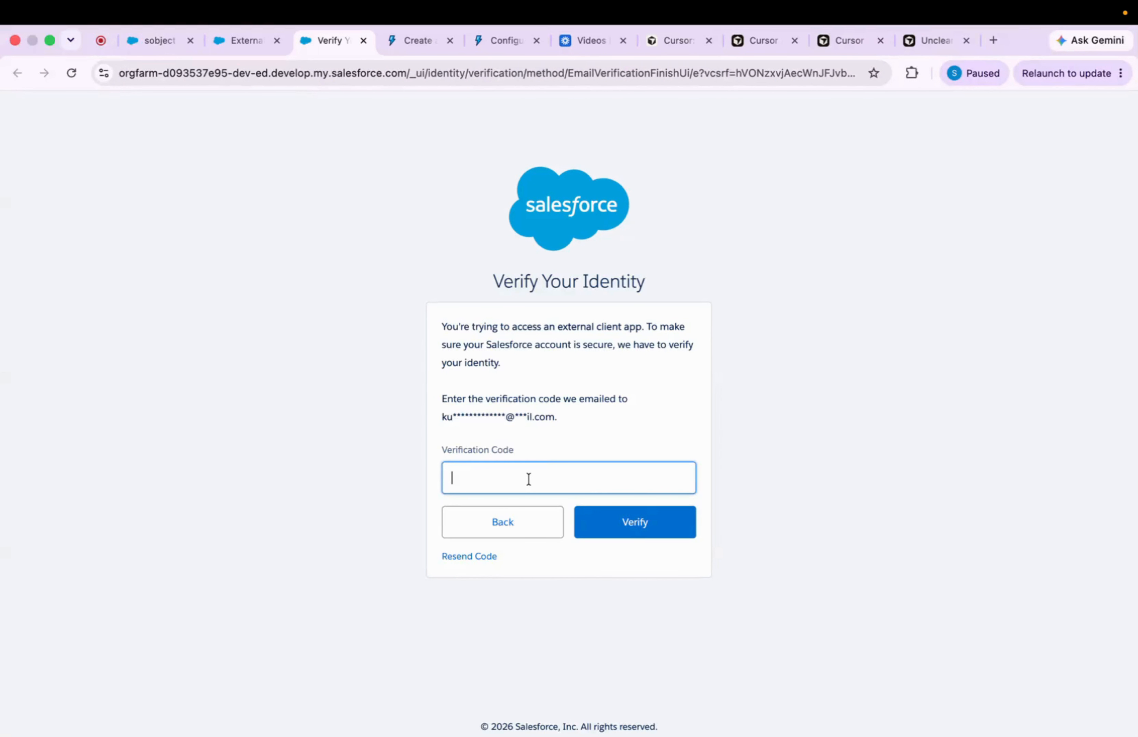
click(625, 530)
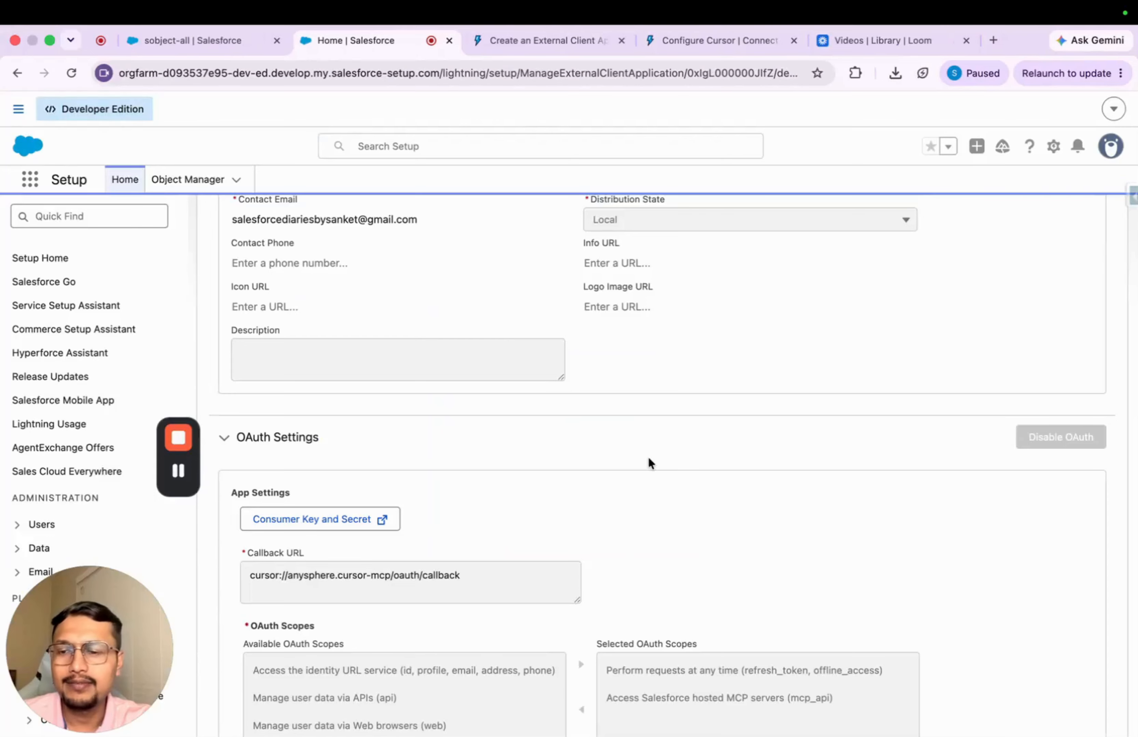
key(ctrl+Left)
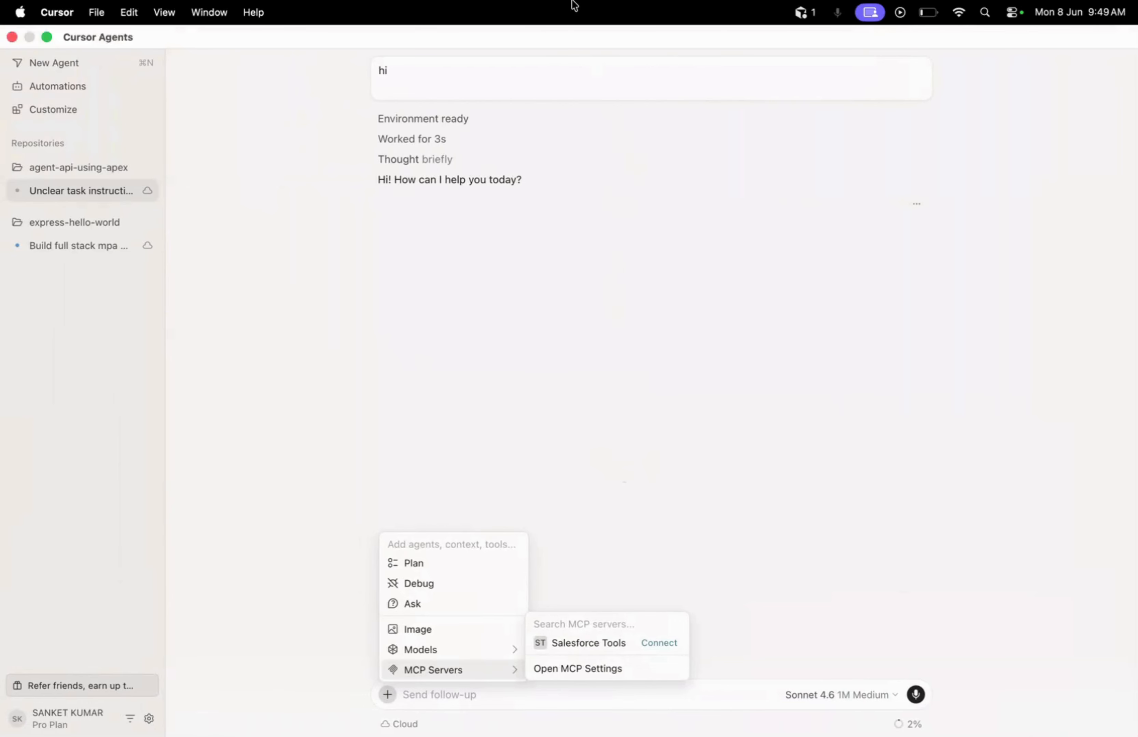
Step: Start a new Cursor agent and open MCP settings from the + menu's MCP Servers entry
click(395, 458)
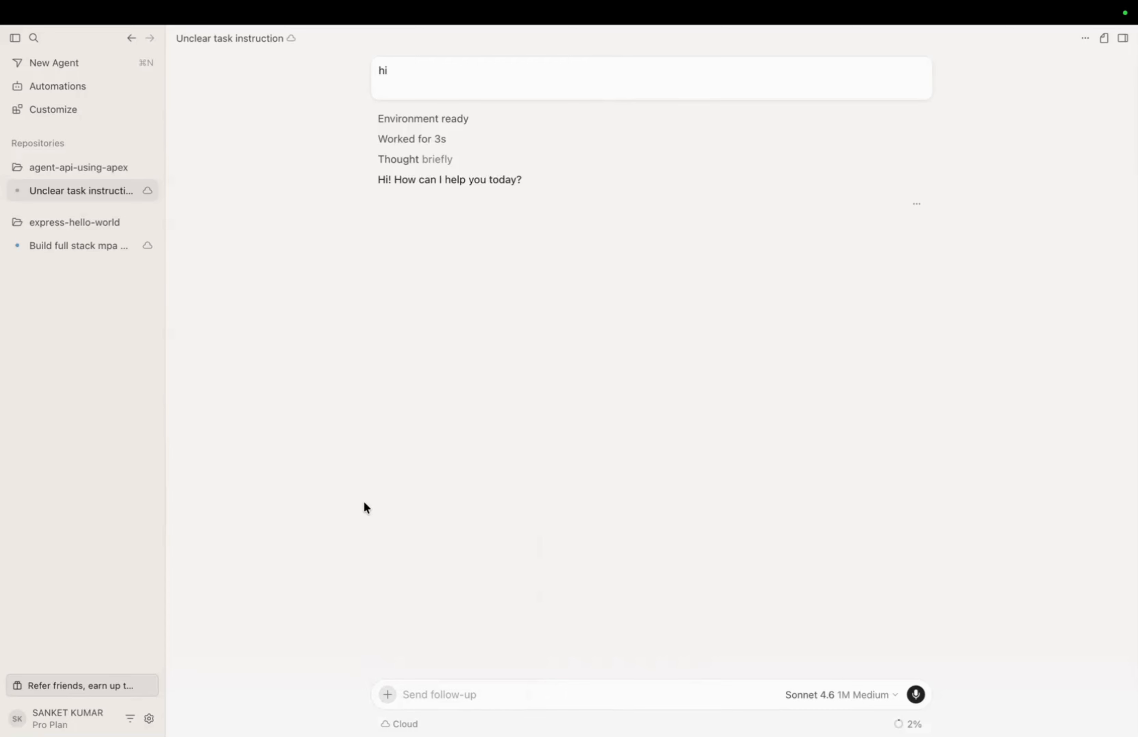
click(64, 72)
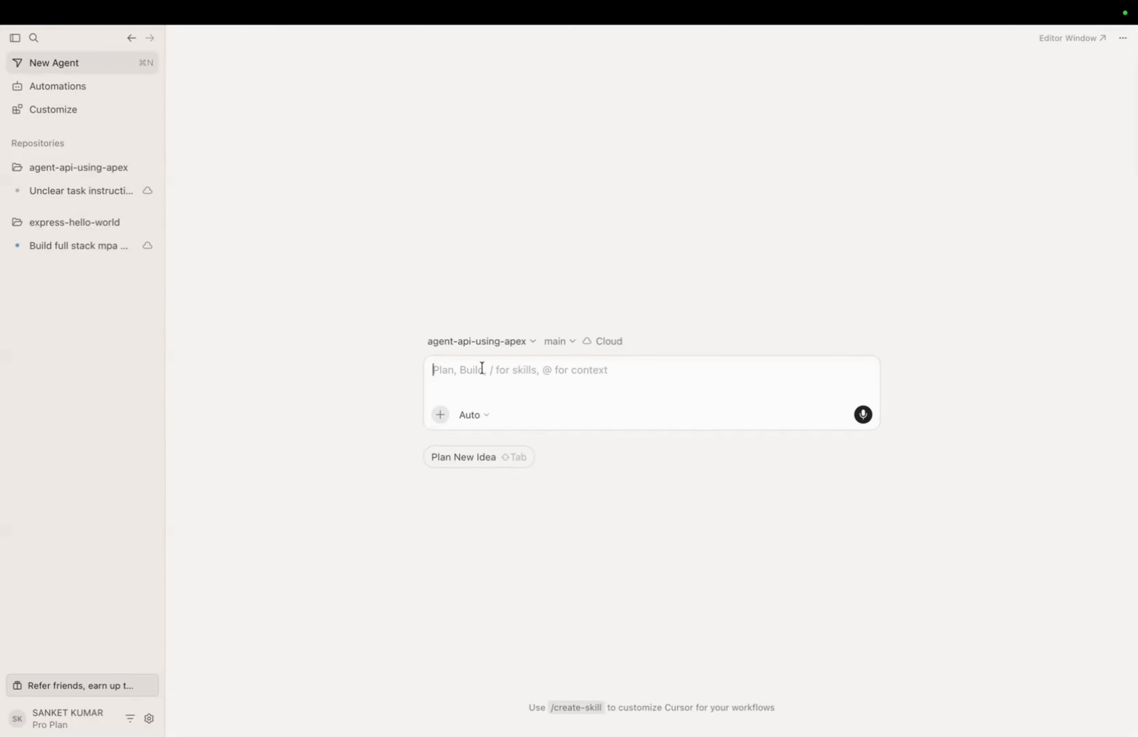
click(440, 415)
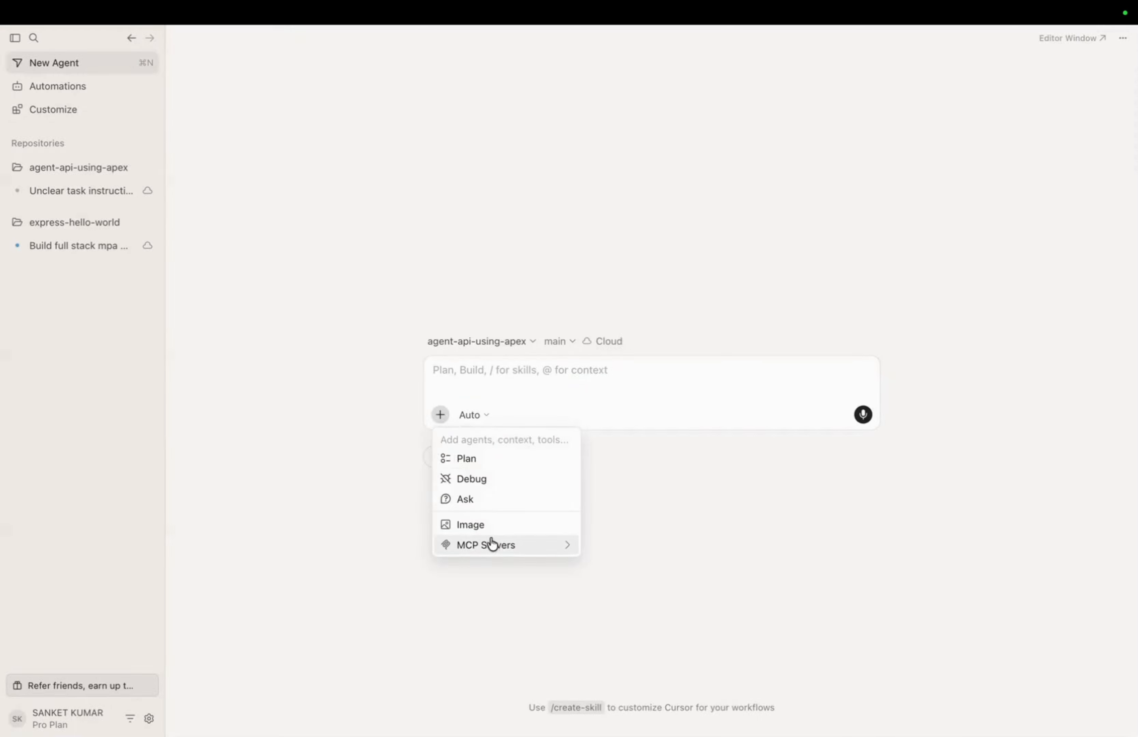
mouse_move(493, 549)
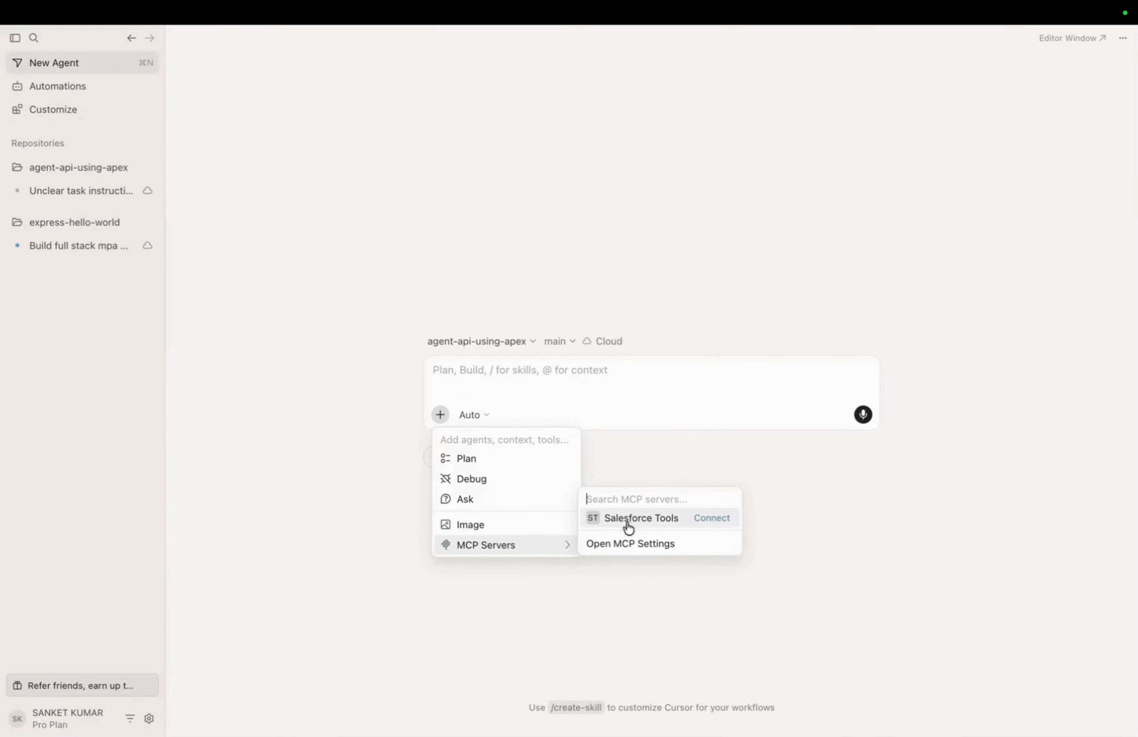
click(624, 551)
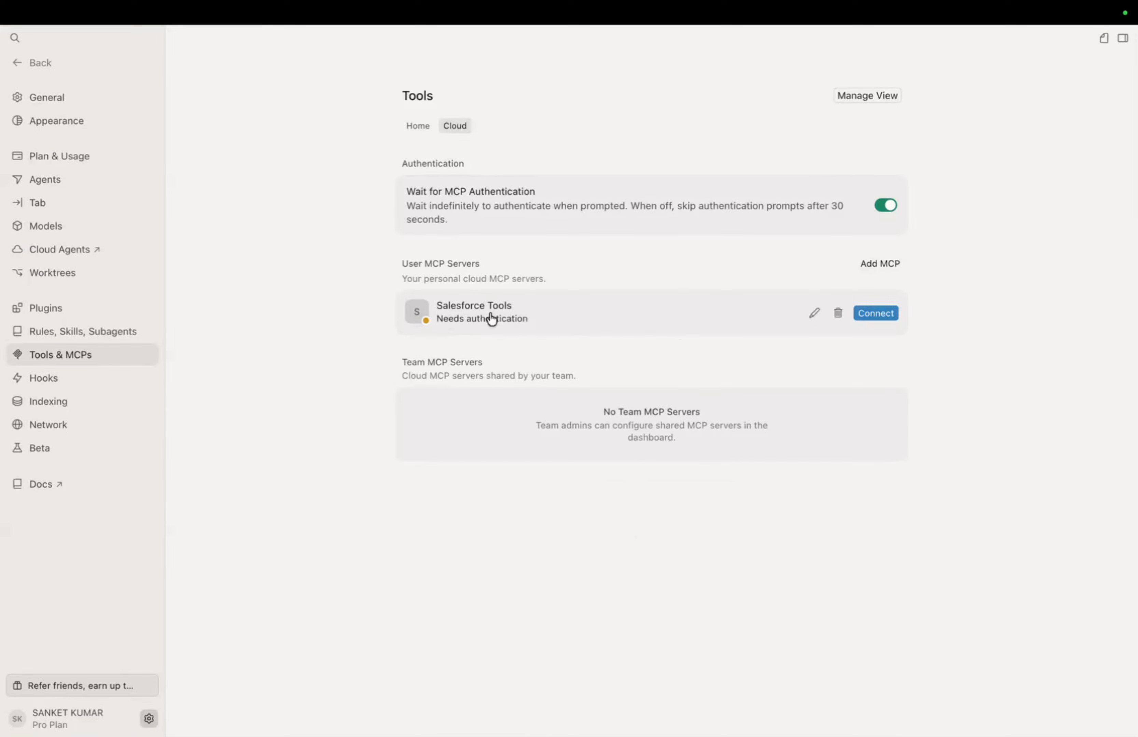
Step: View the Salesforce Tools config as JSON, selecting its CLIENT_ID and server url values
click(883, 266)
click(322, 245)
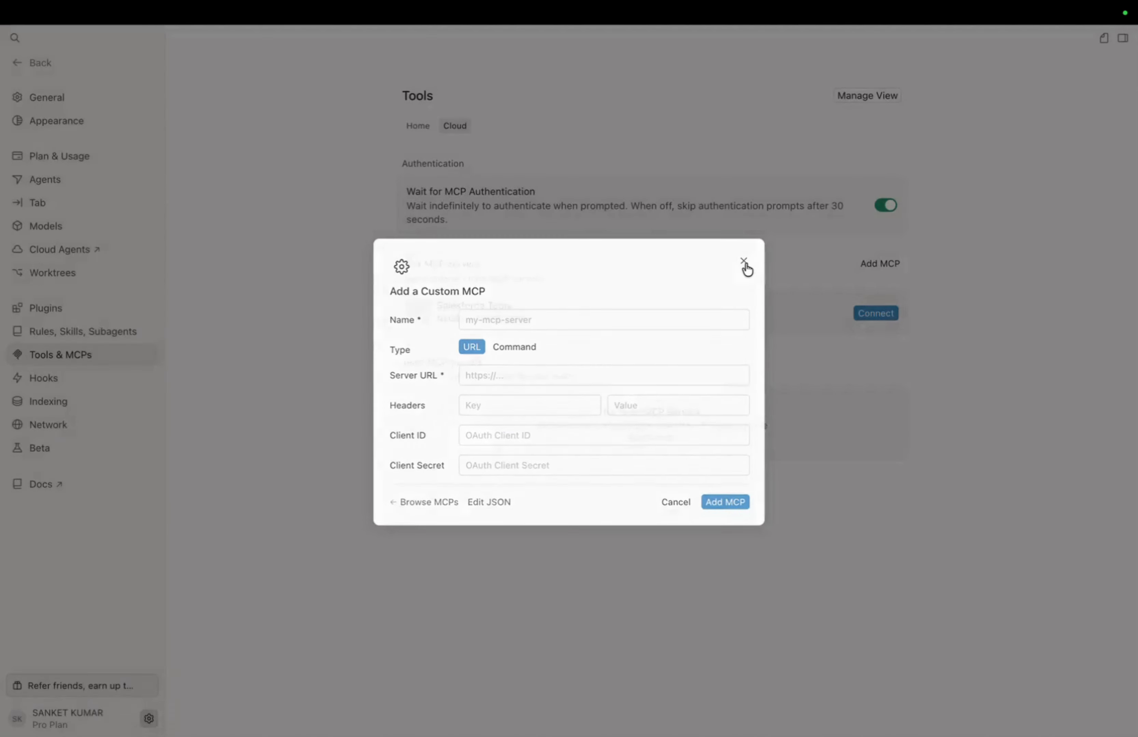
click(745, 265)
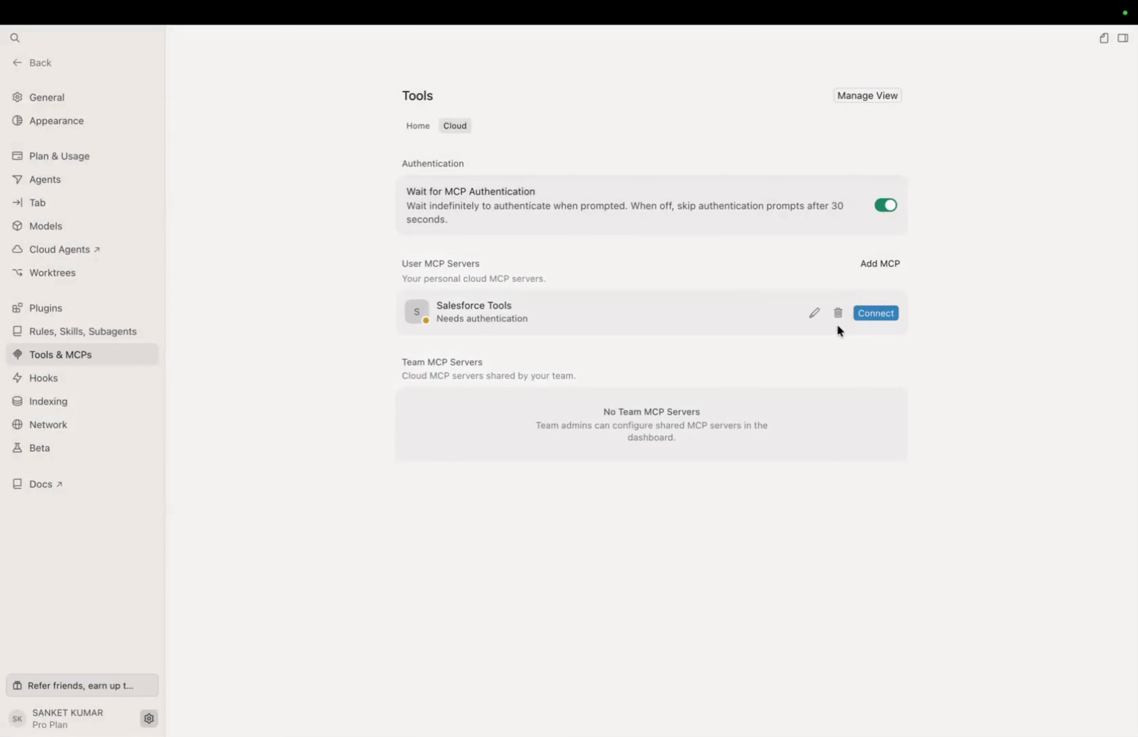
click(814, 313)
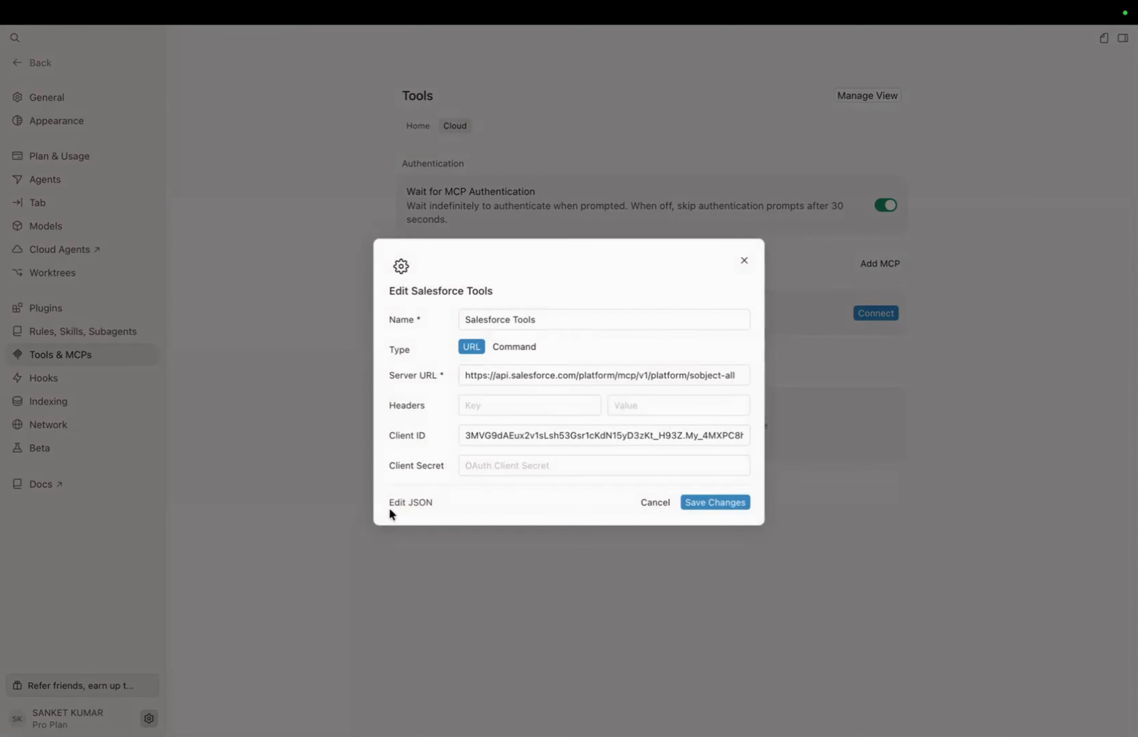
click(407, 504)
drag(425, 441, 393, 318)
click(473, 398)
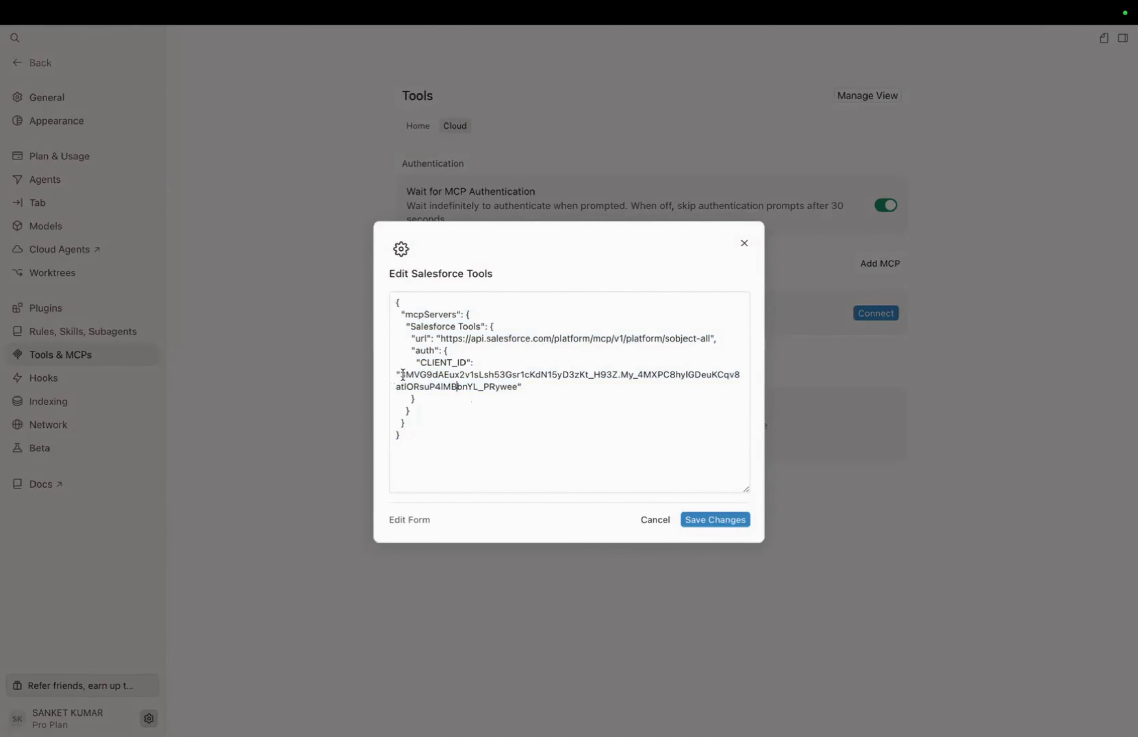
drag(401, 375, 517, 388)
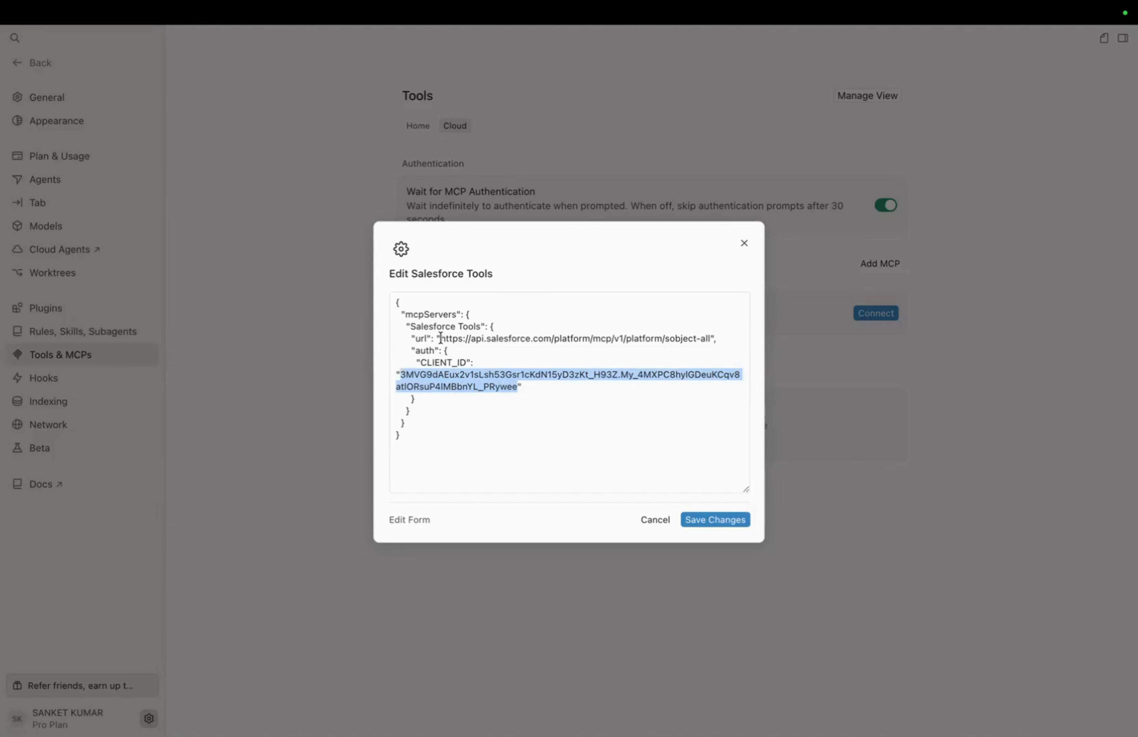
drag(440, 339, 708, 341)
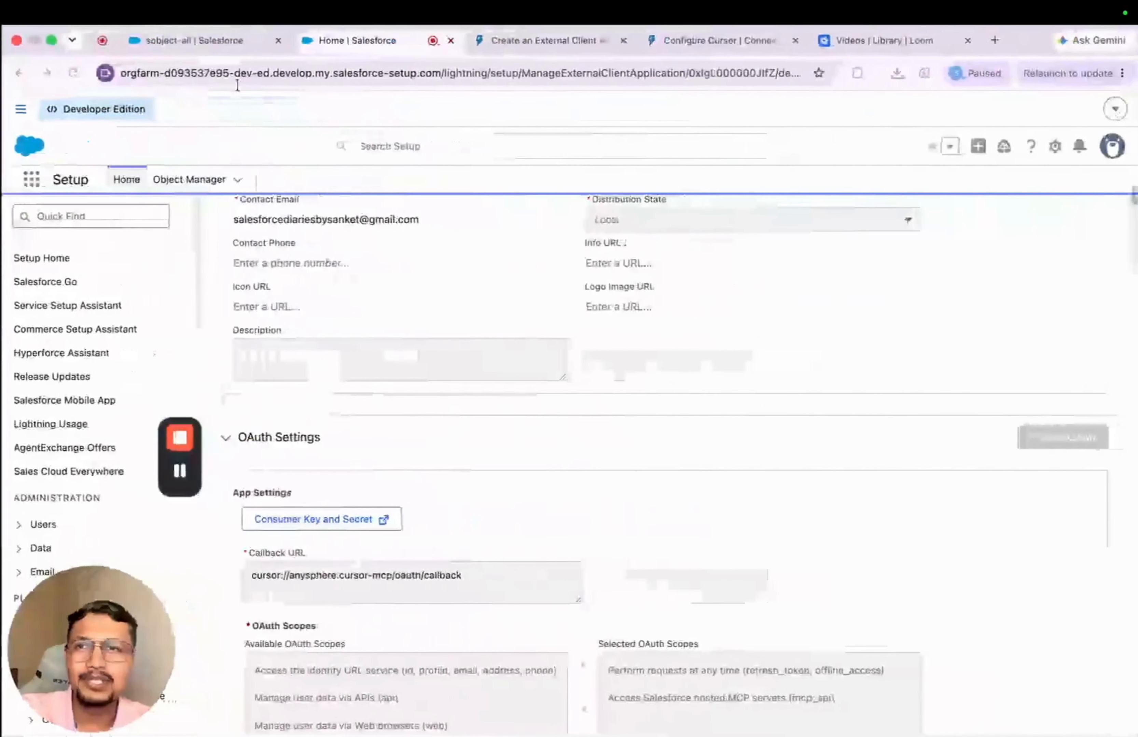
click(203, 43)
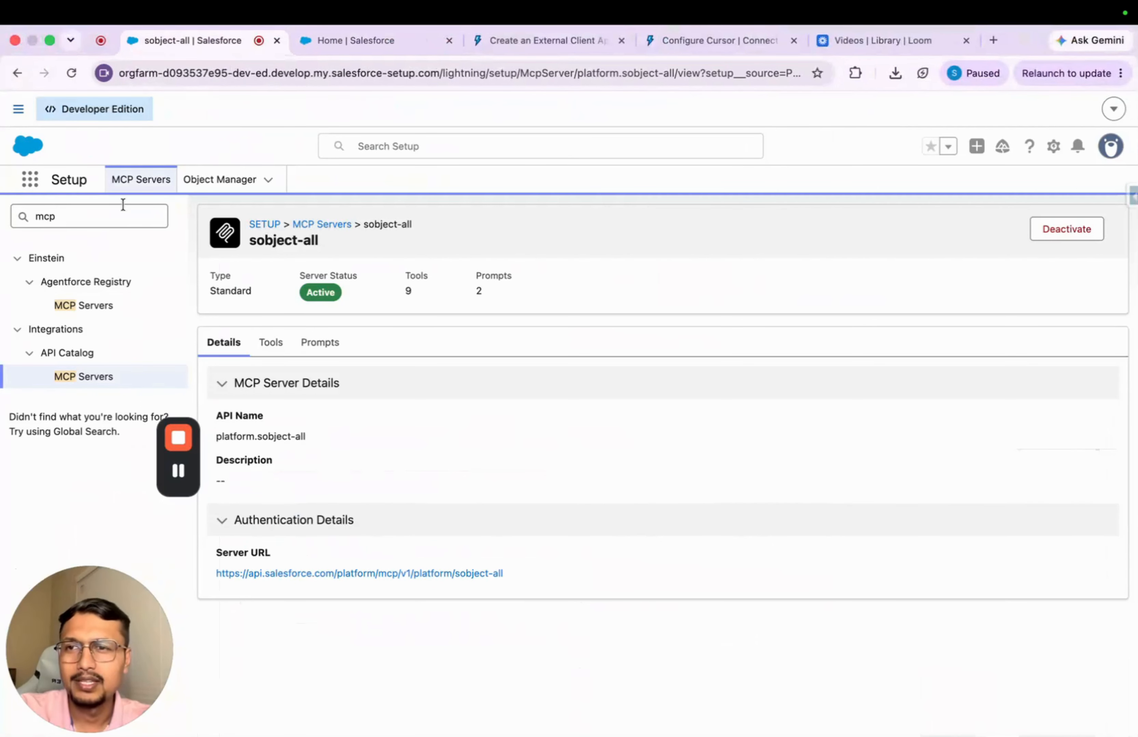
Step: Open sobject-all's details under Setup's Salesforce MCP Servers and select its Server URL
click(95, 181)
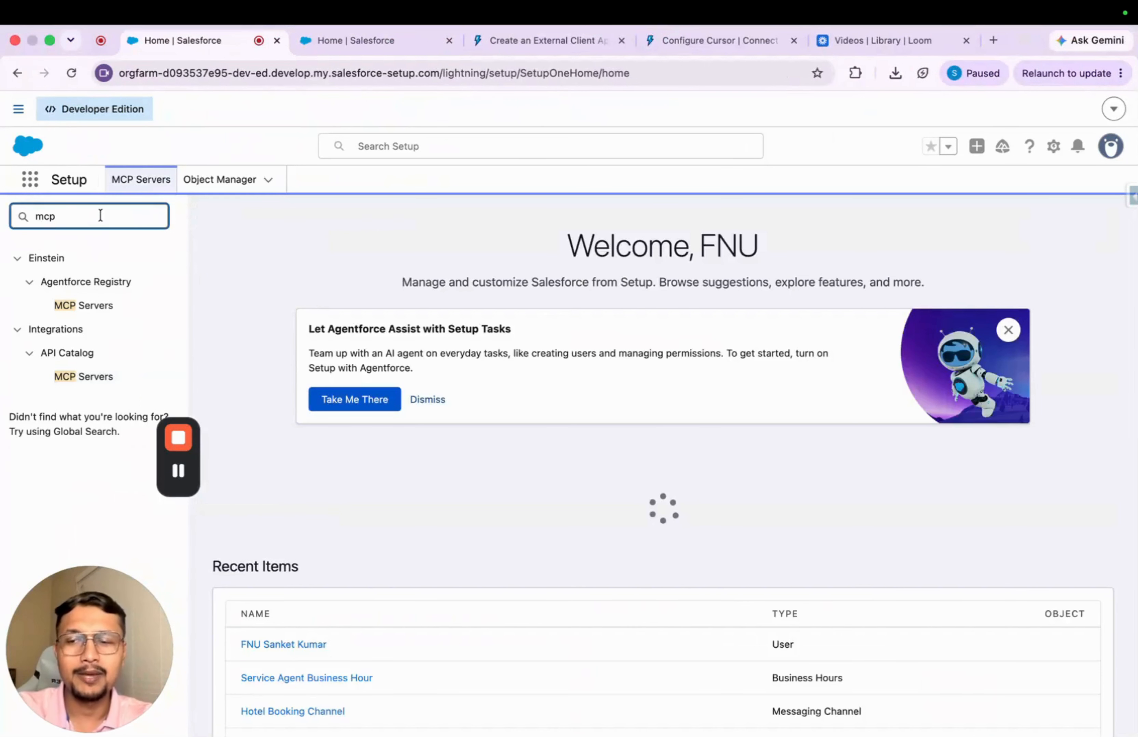
click(94, 378)
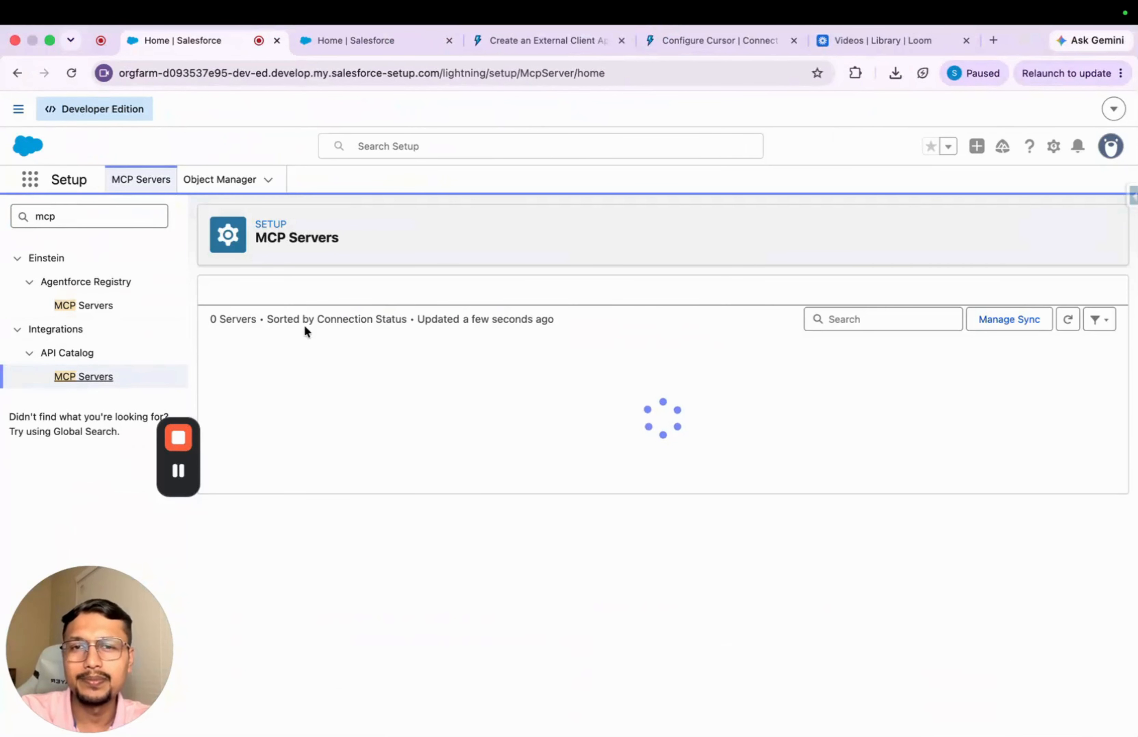
click(351, 302)
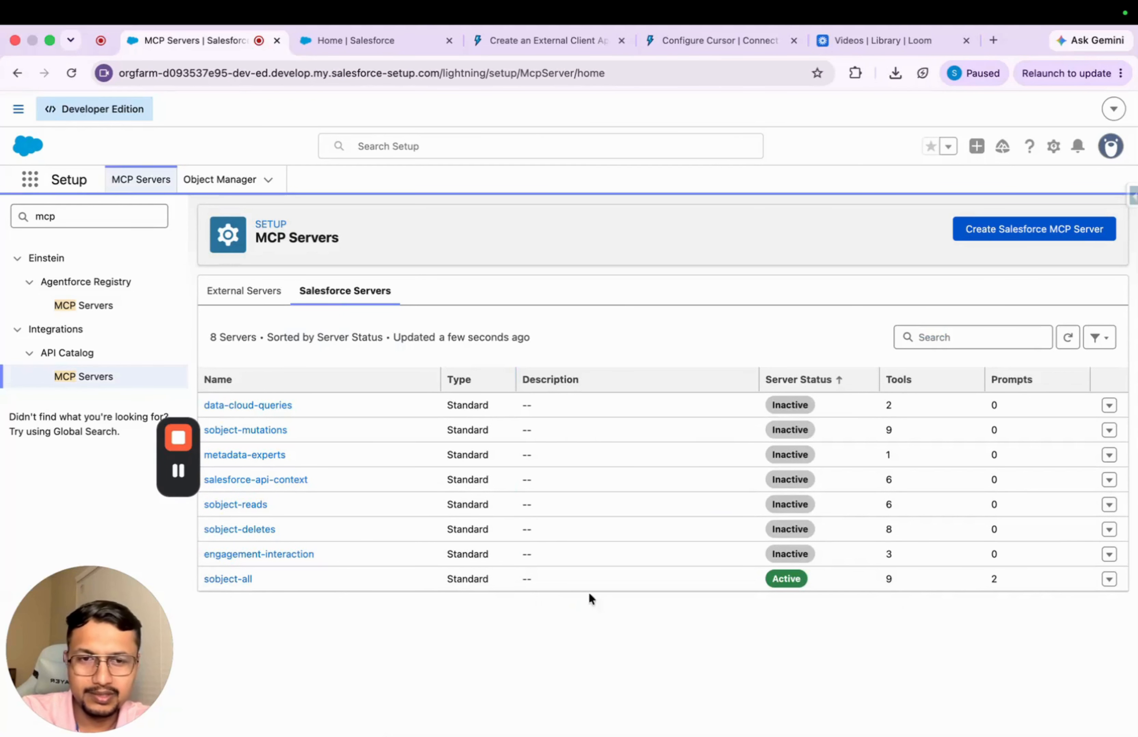
click(1110, 580)
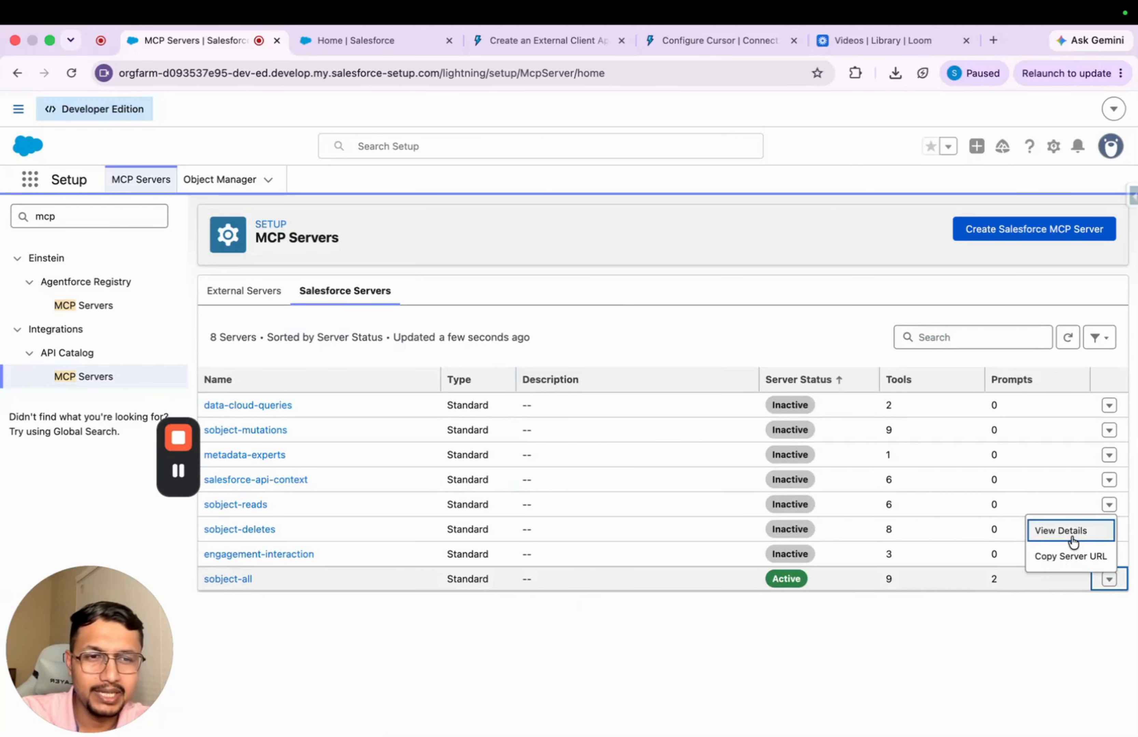
click(1073, 541)
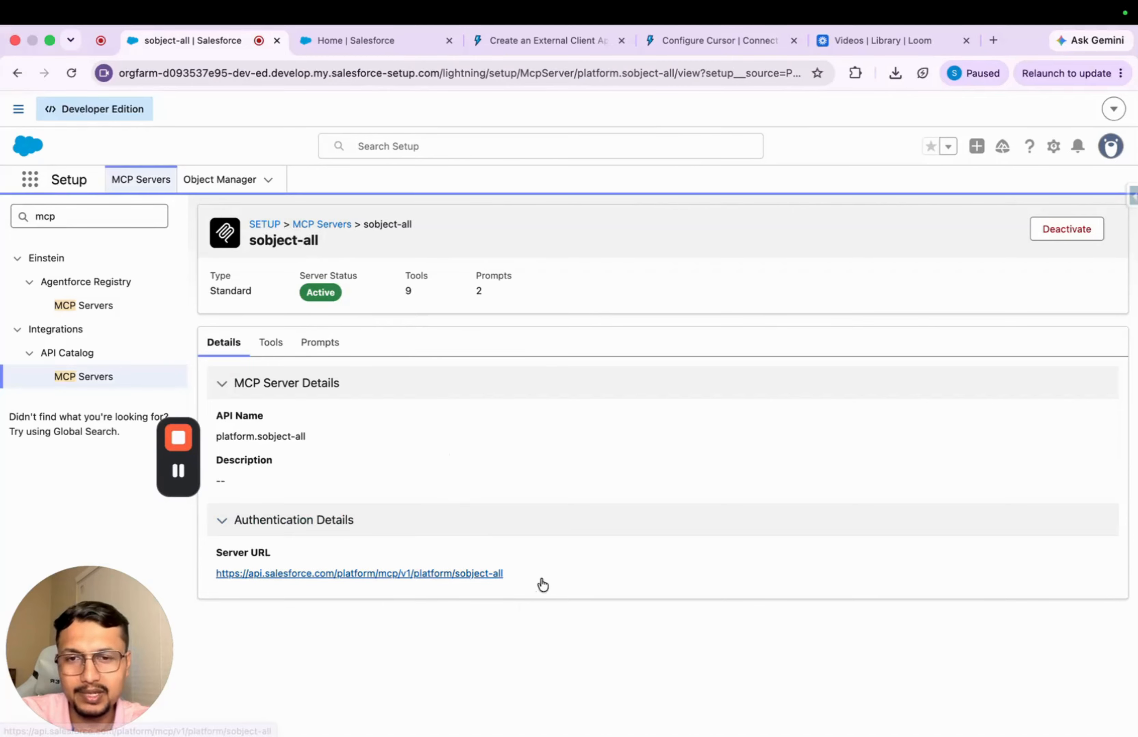
drag(206, 573, 519, 573)
key(super+c)
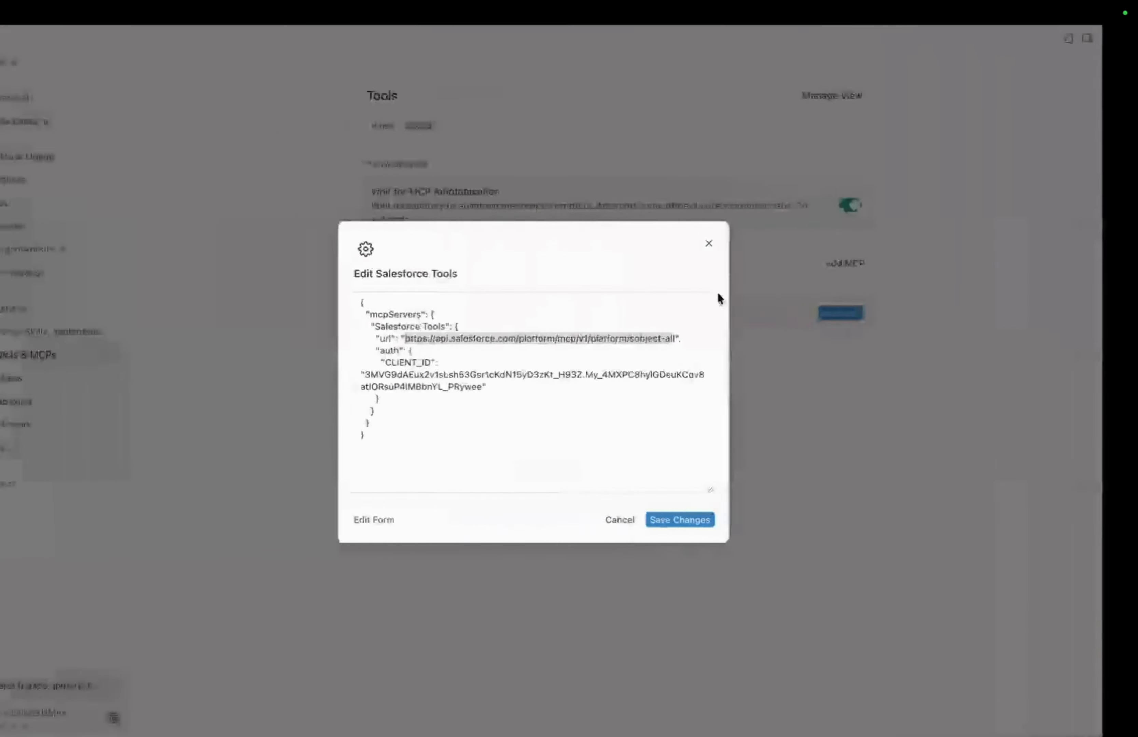
Step: Add a custom MCP server 'Salesforce MCP Server' with the pasted sobject-all URL
click(652, 519)
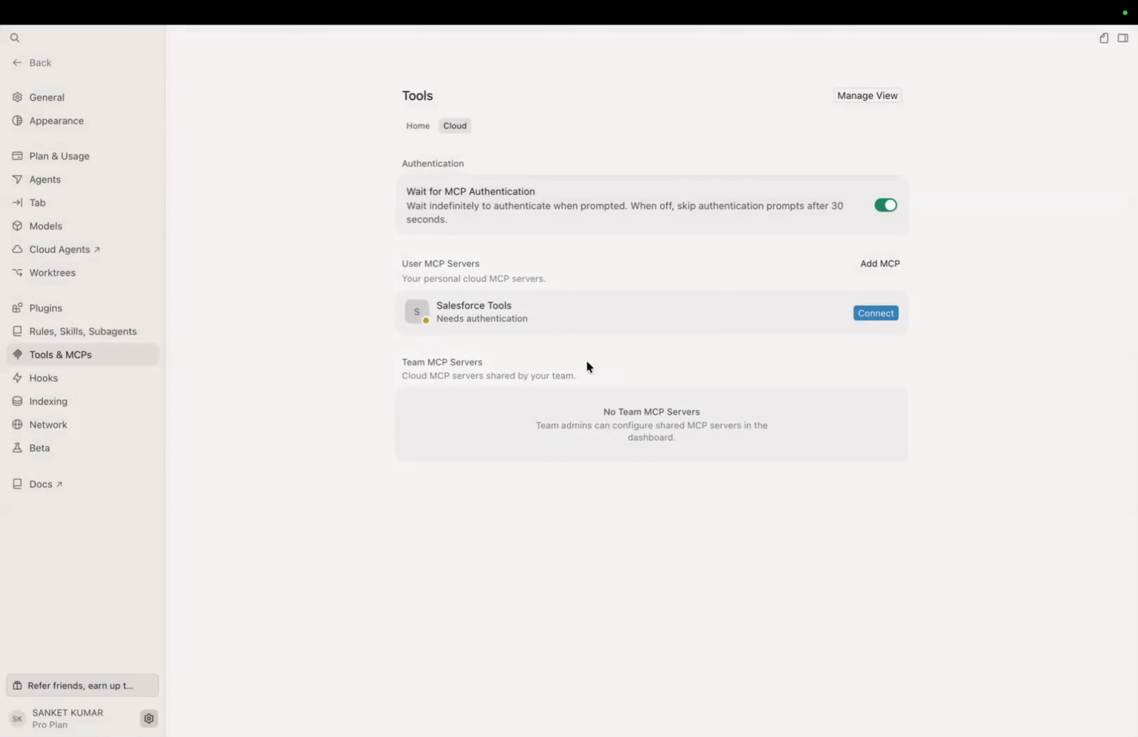
click(891, 267)
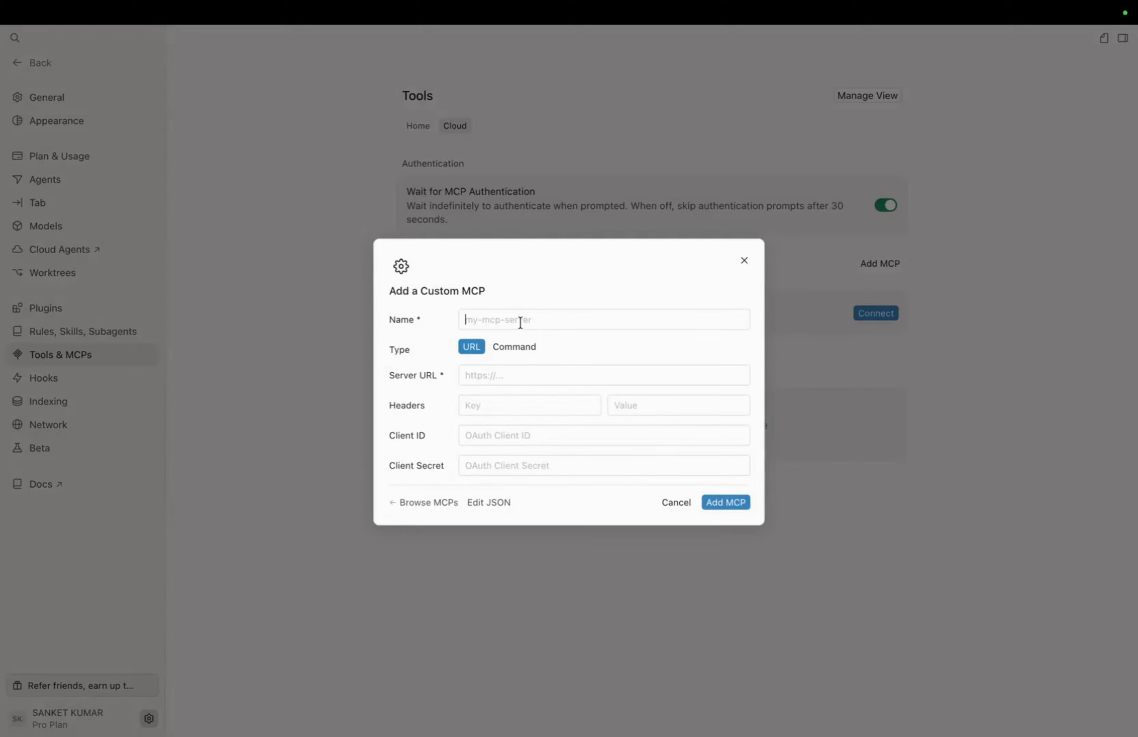
text(Salesforce MCP Server)
key(super+v)
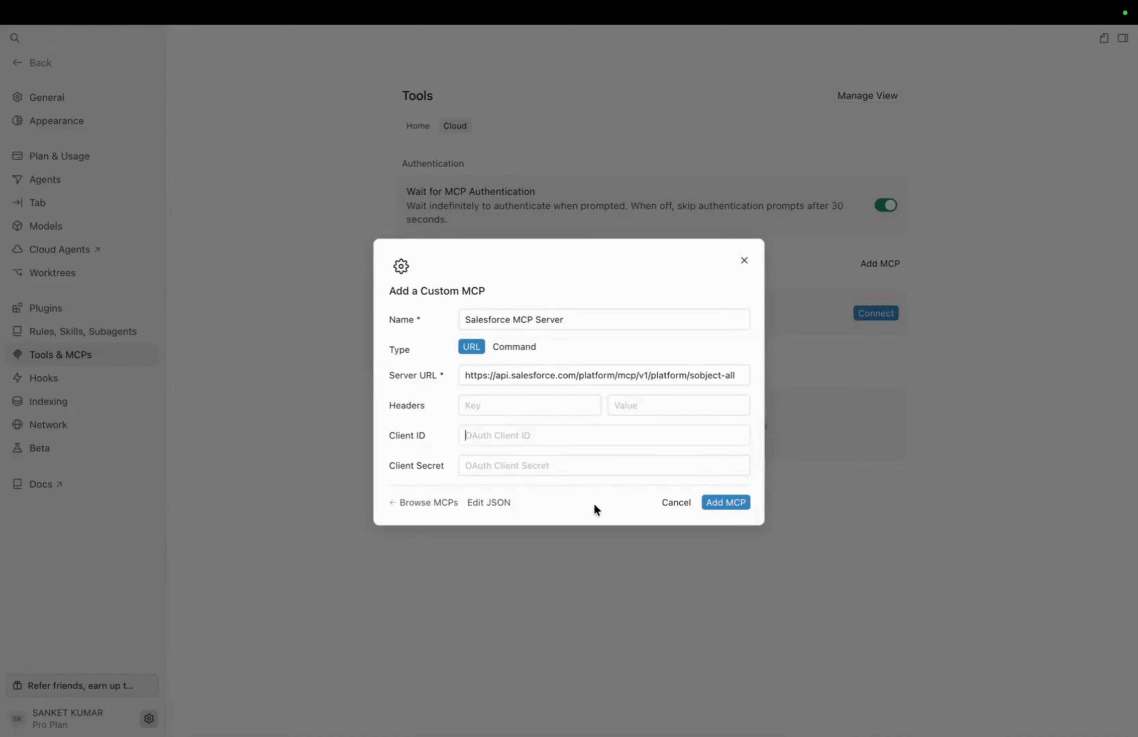
click(738, 507)
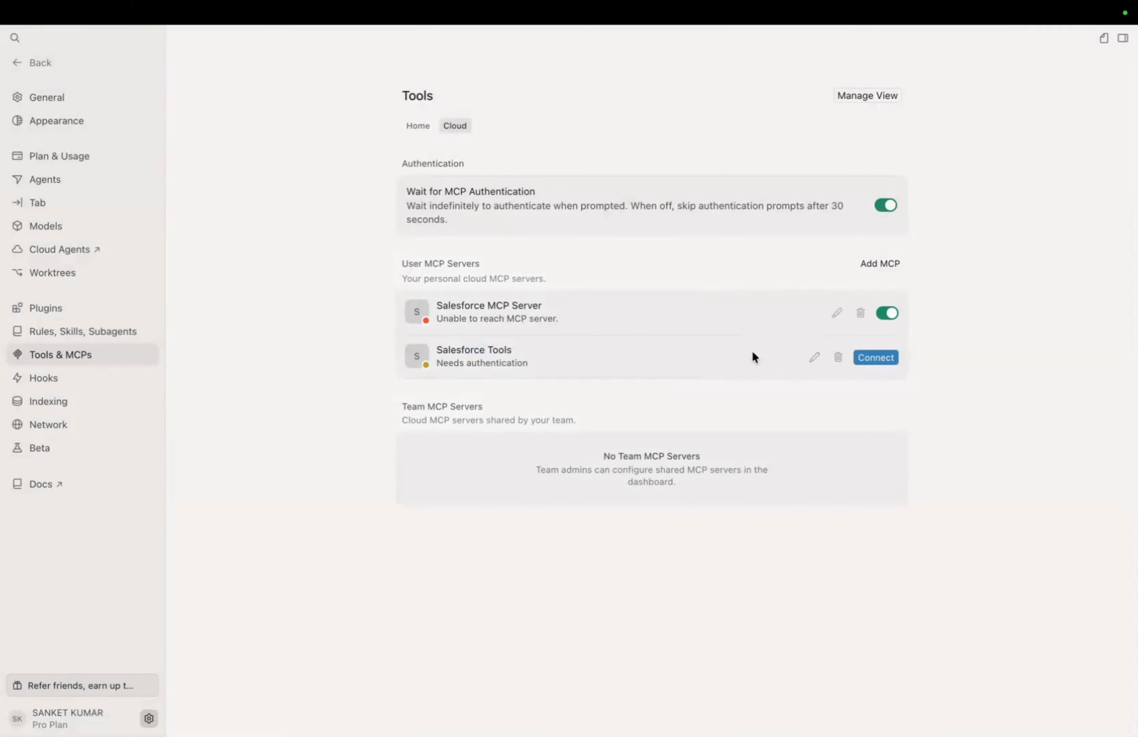
Step: Copy the client ID from Salesforce Tools into the new server's Client ID and save
click(814, 357)
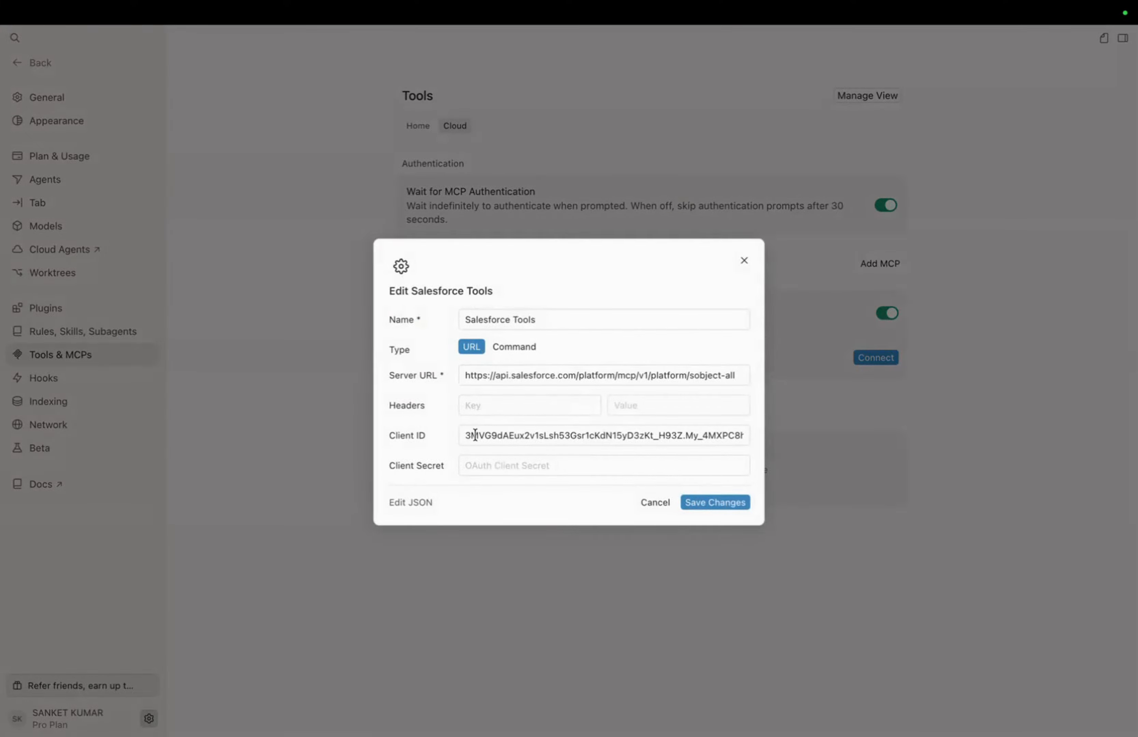
drag(466, 435, 807, 437)
click(652, 503)
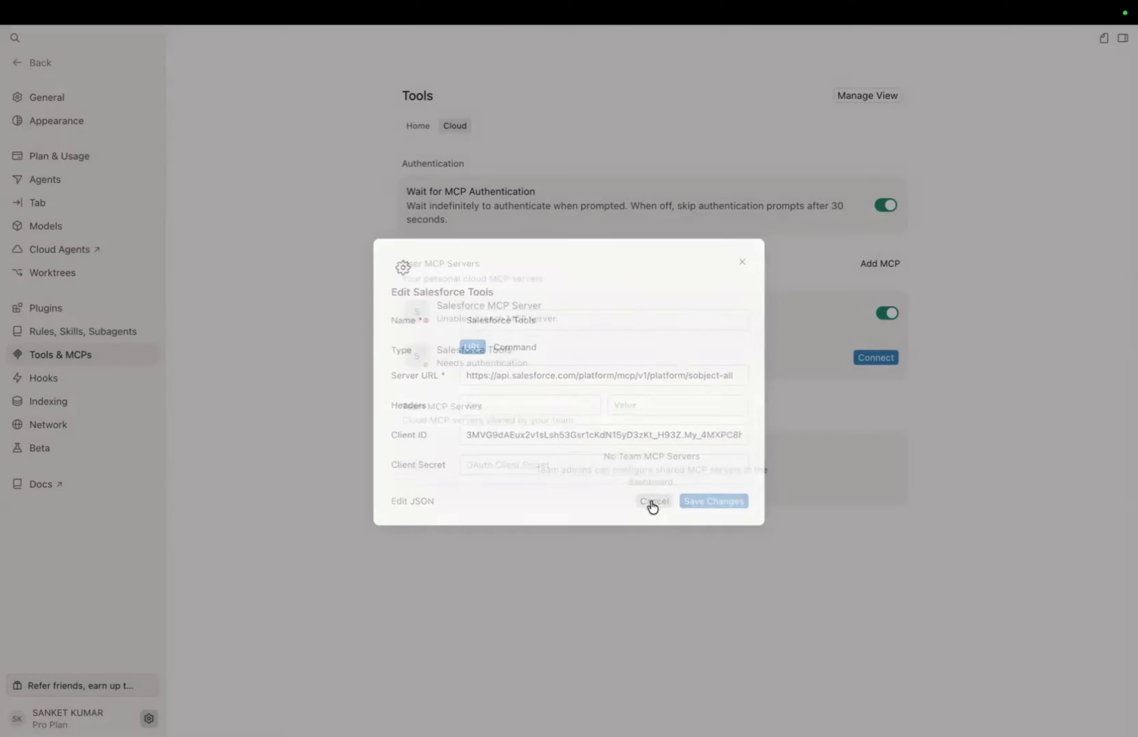
click(836, 313)
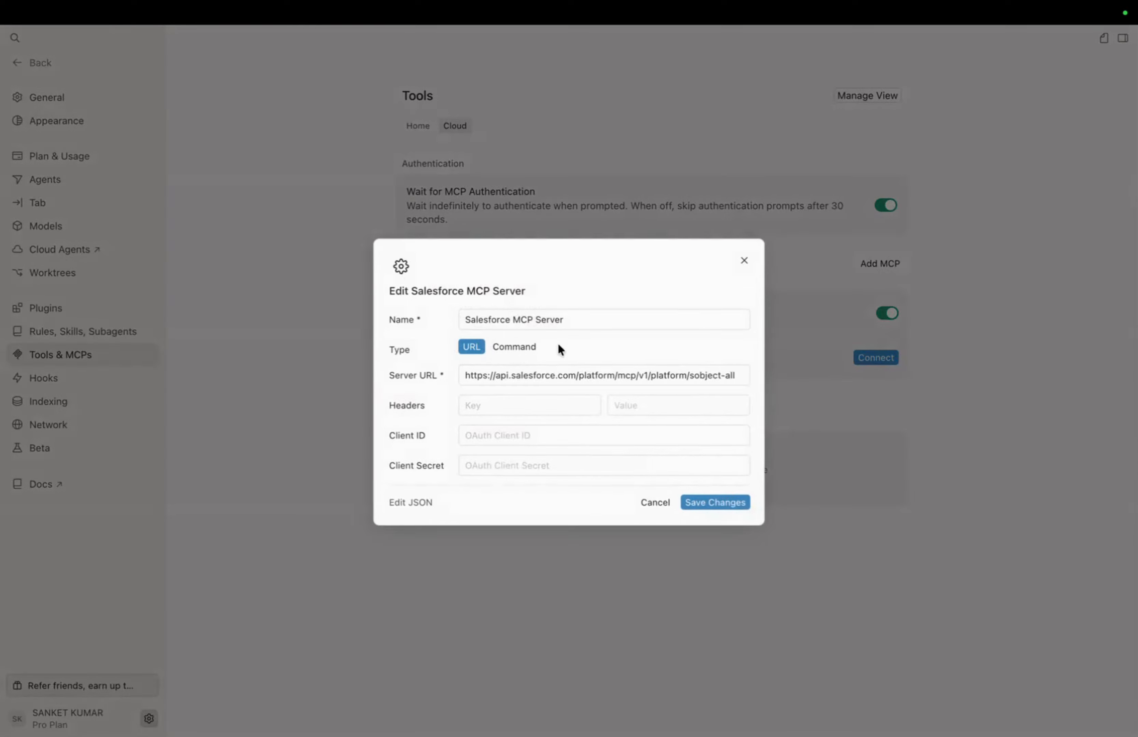
click(502, 436)
key(super+v)
click(507, 486)
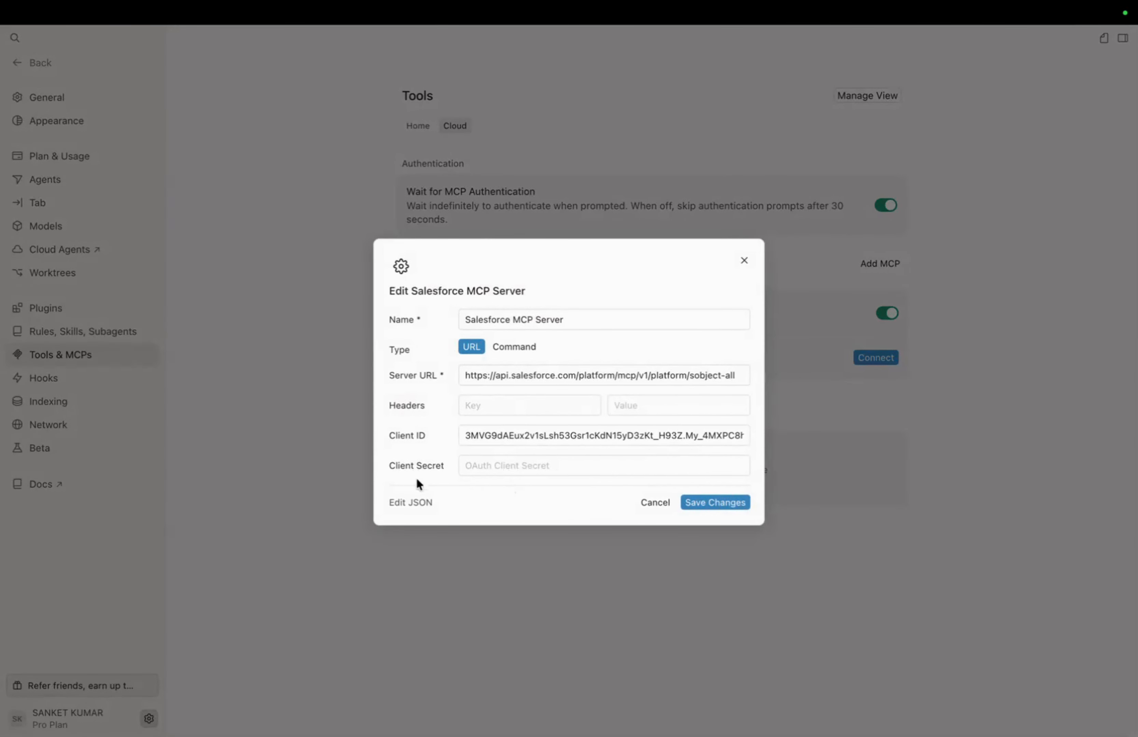
click(723, 504)
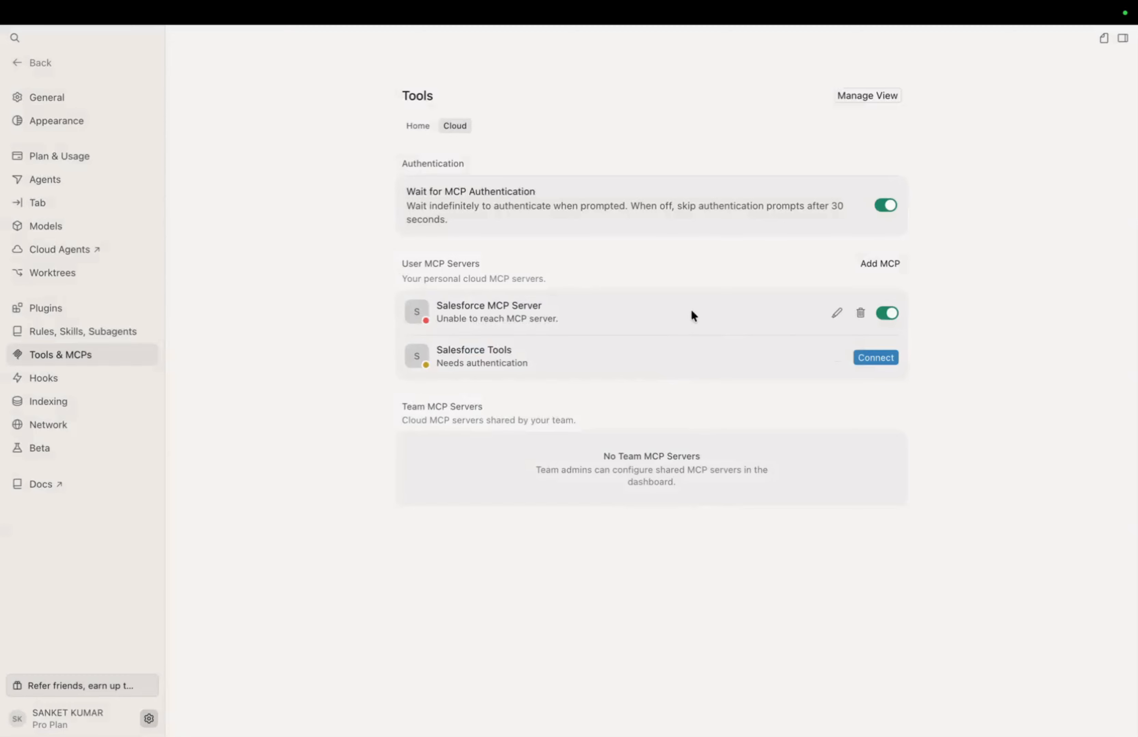
Step: Toggle Salesforce MCP Server off and on, then begin its authentication
click(886, 313)
click(887, 313)
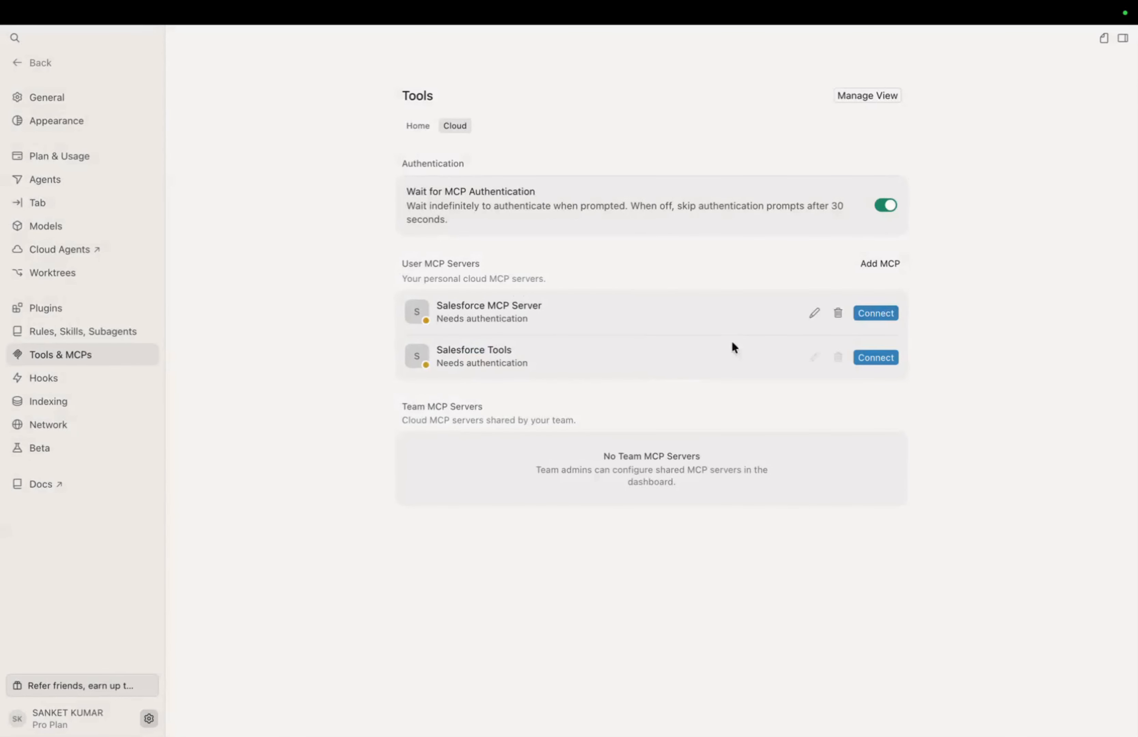
click(877, 314)
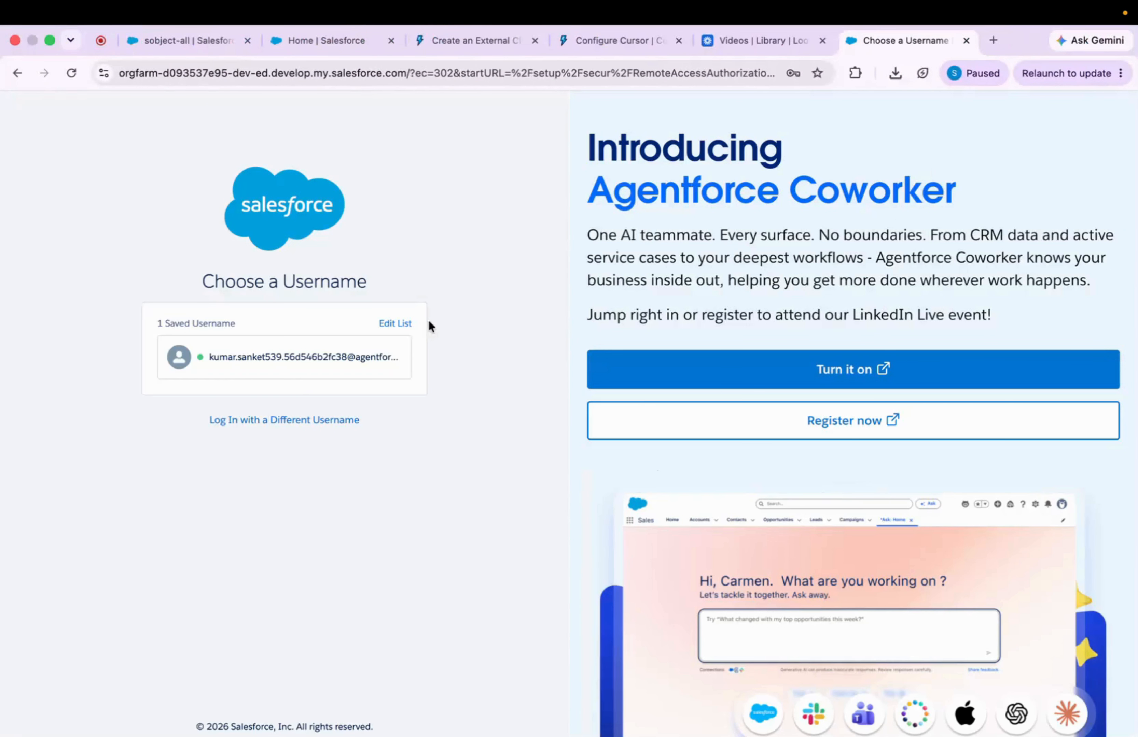
Step: Log in as the saved Salesforce username with the account password
click(305, 360)
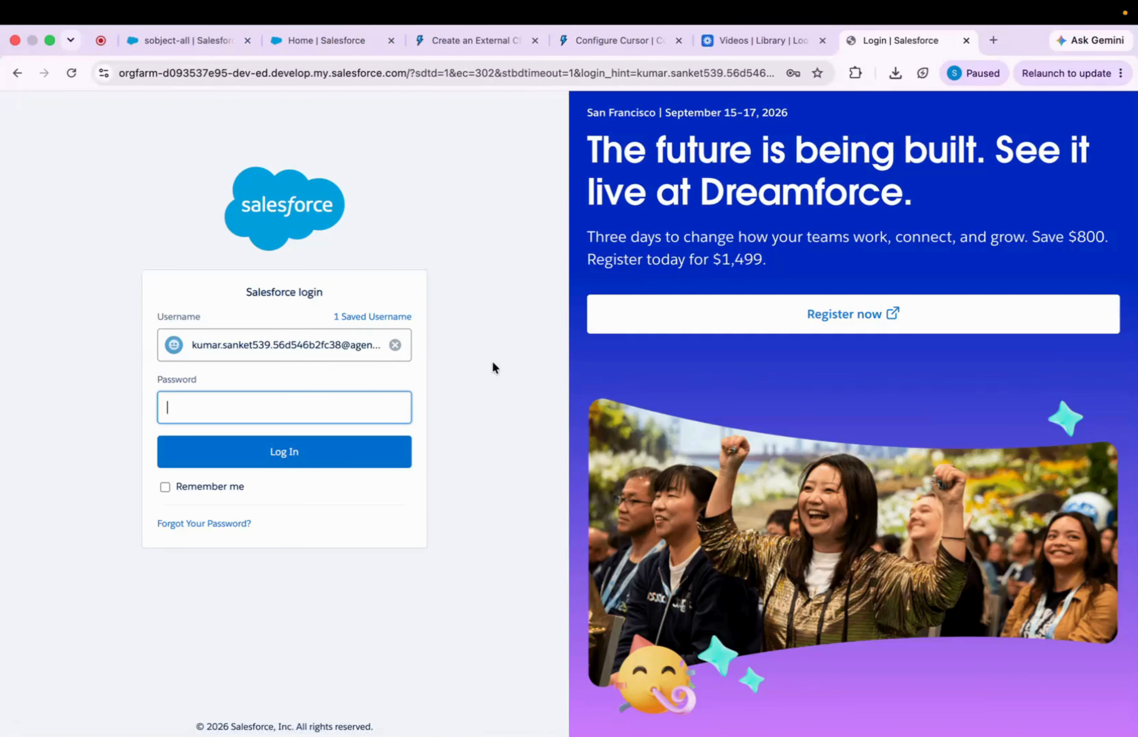
click(276, 403)
text(•••••)
click(314, 463)
Step: Allow Cursor access to the Salesforce org and hand the authorization back to the Cursor app
scroll(642, 460, down, 2)
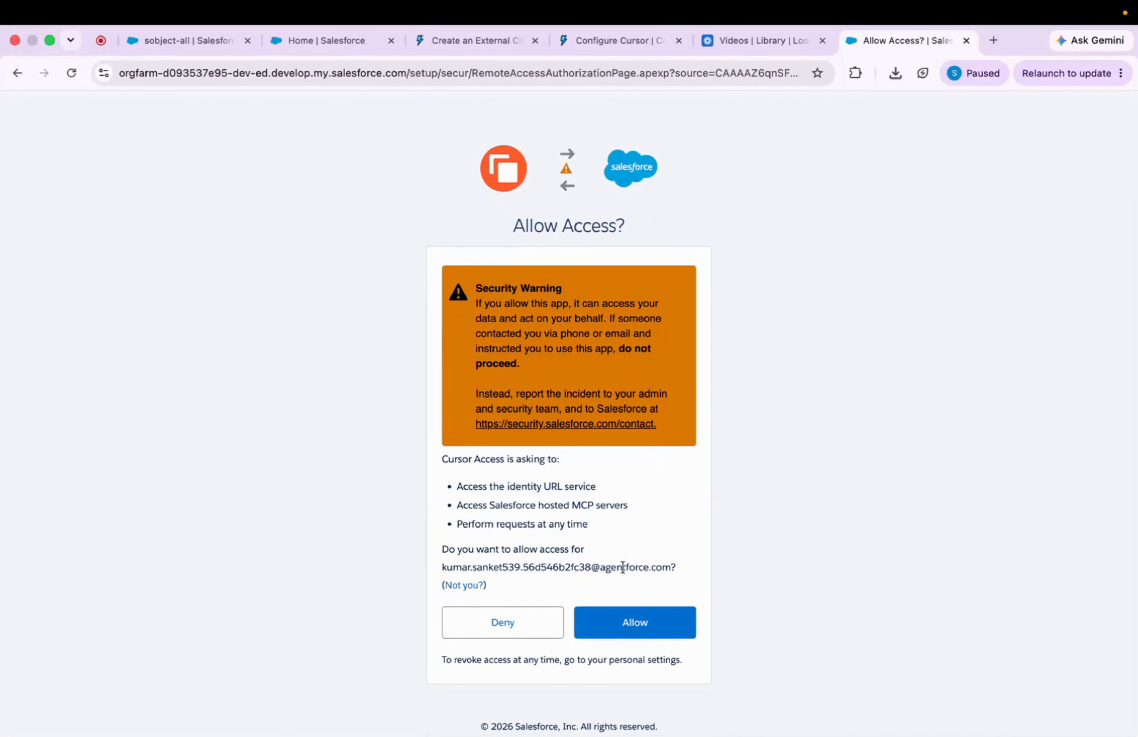
click(642, 626)
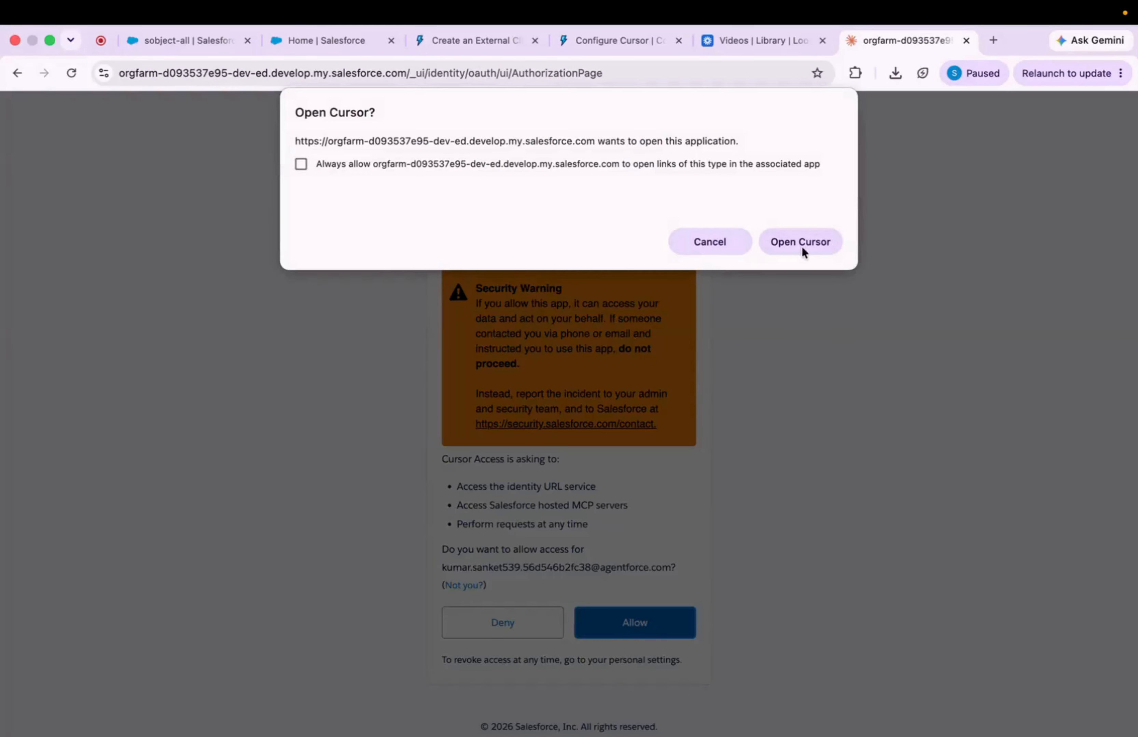
click(801, 244)
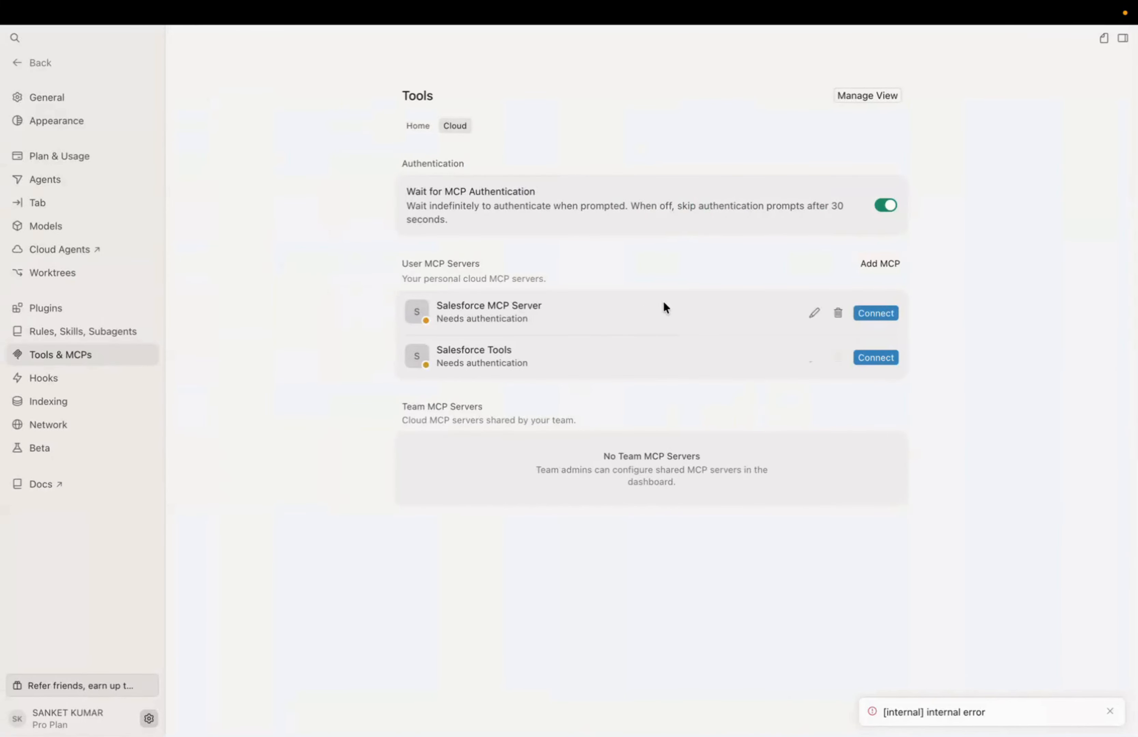
Step: Reauthenticate the Salesforce MCP Server, then bring up the new agent's MCP servers list
click(93, 356)
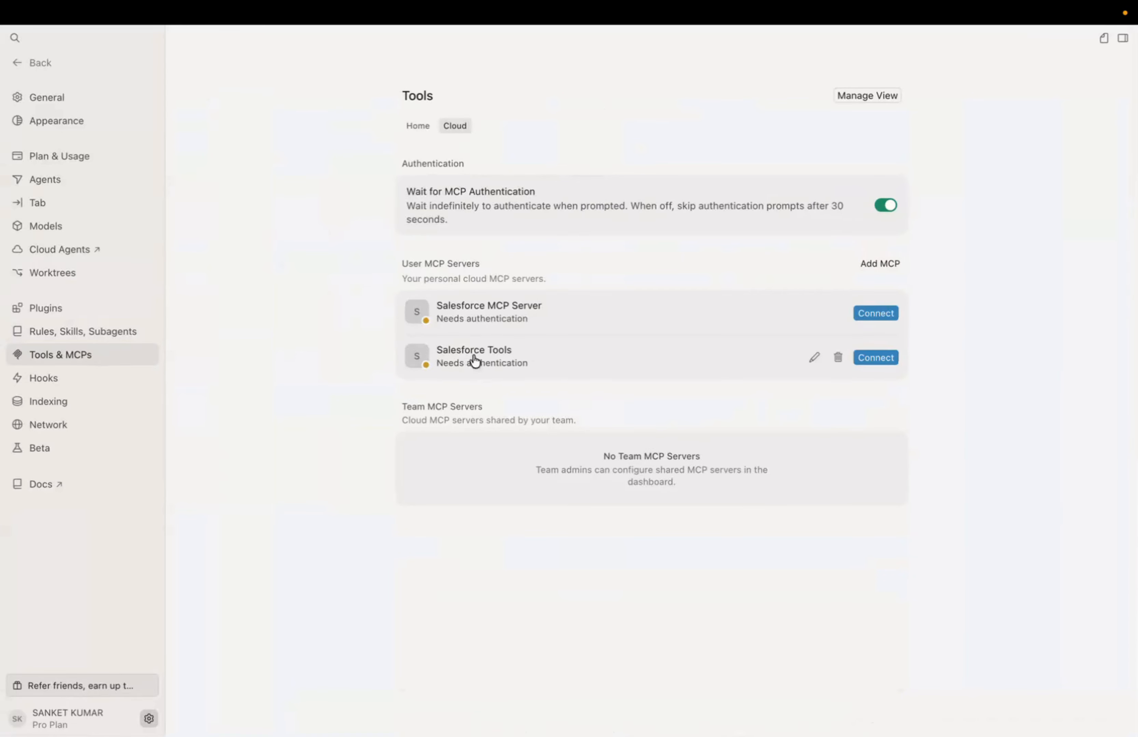
click(889, 313)
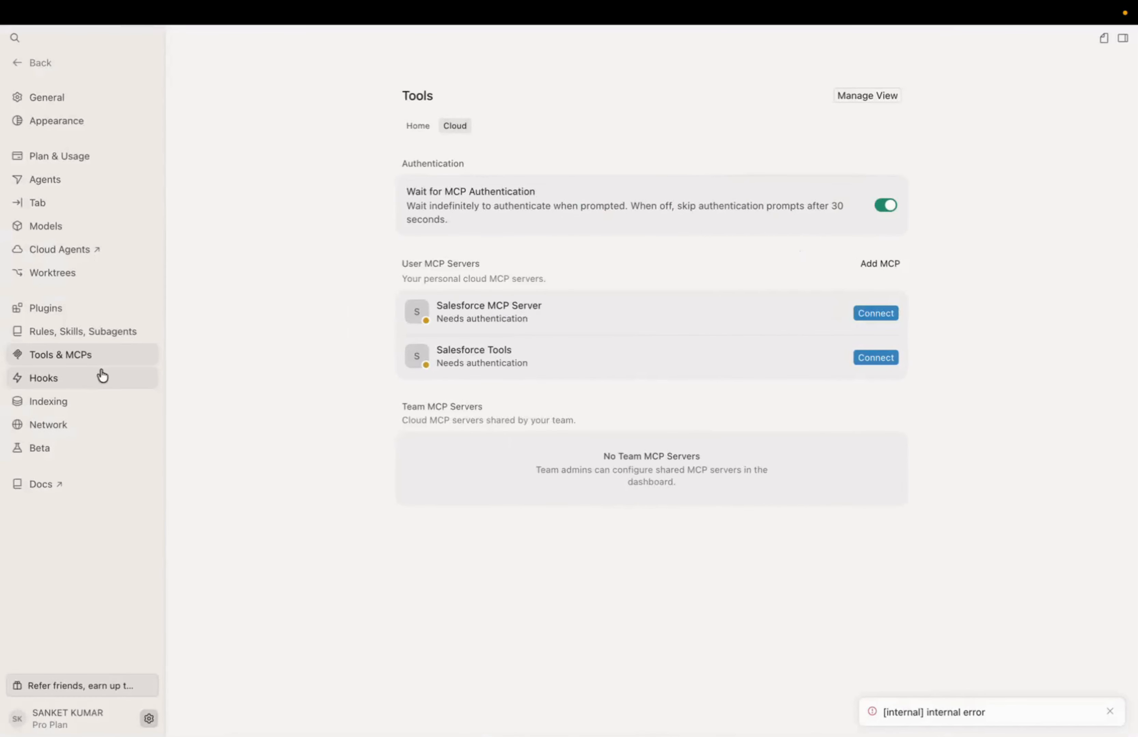
click(39, 63)
click(439, 415)
mouse_move(497, 545)
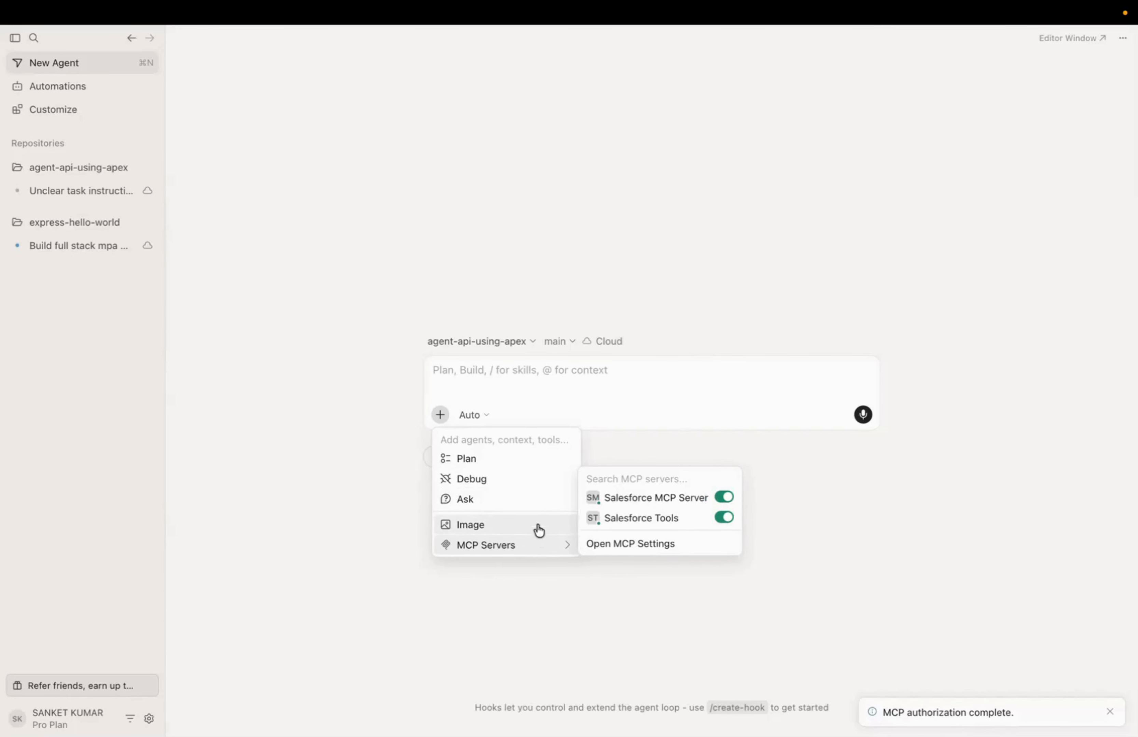
Step: Relaunch Cursor through Spotlight search and maximize its window
key(super+shift+p)
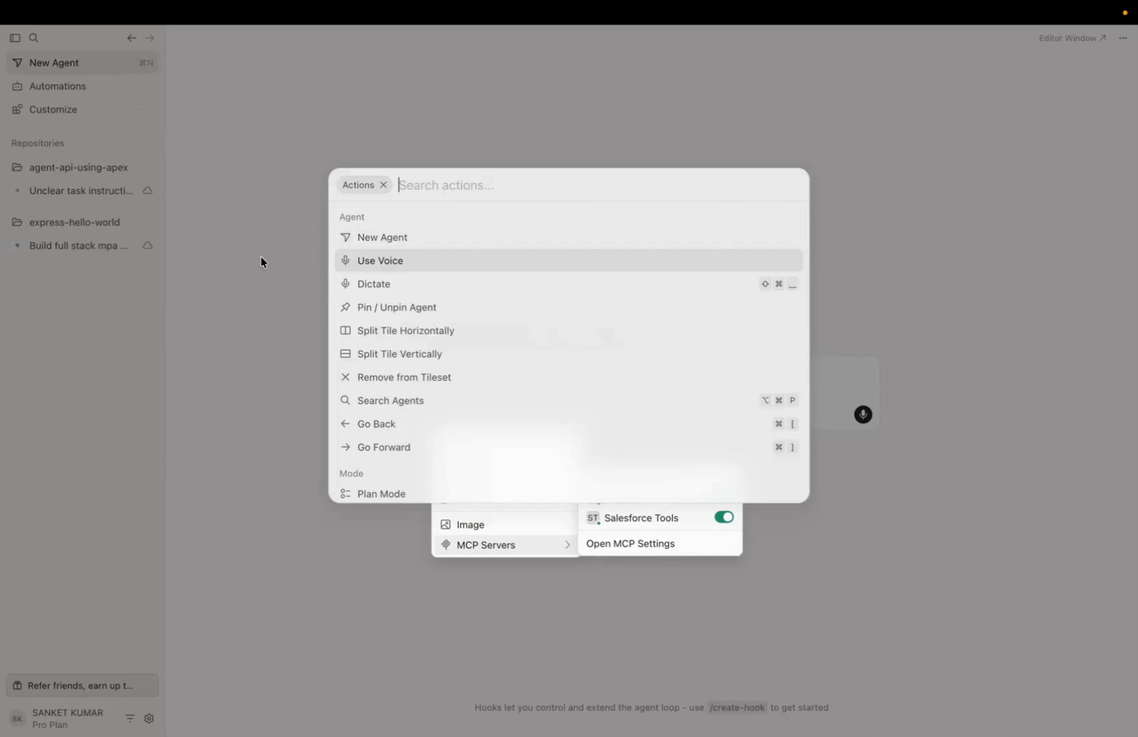
click(261, 256)
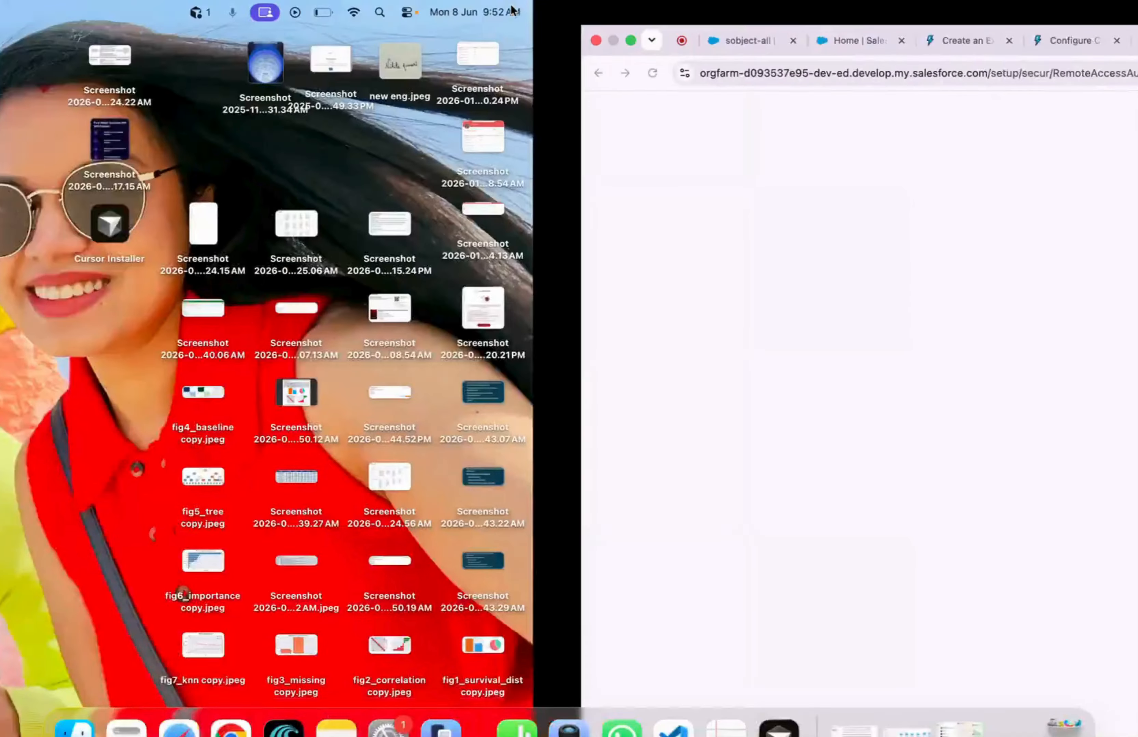
key(super+space)
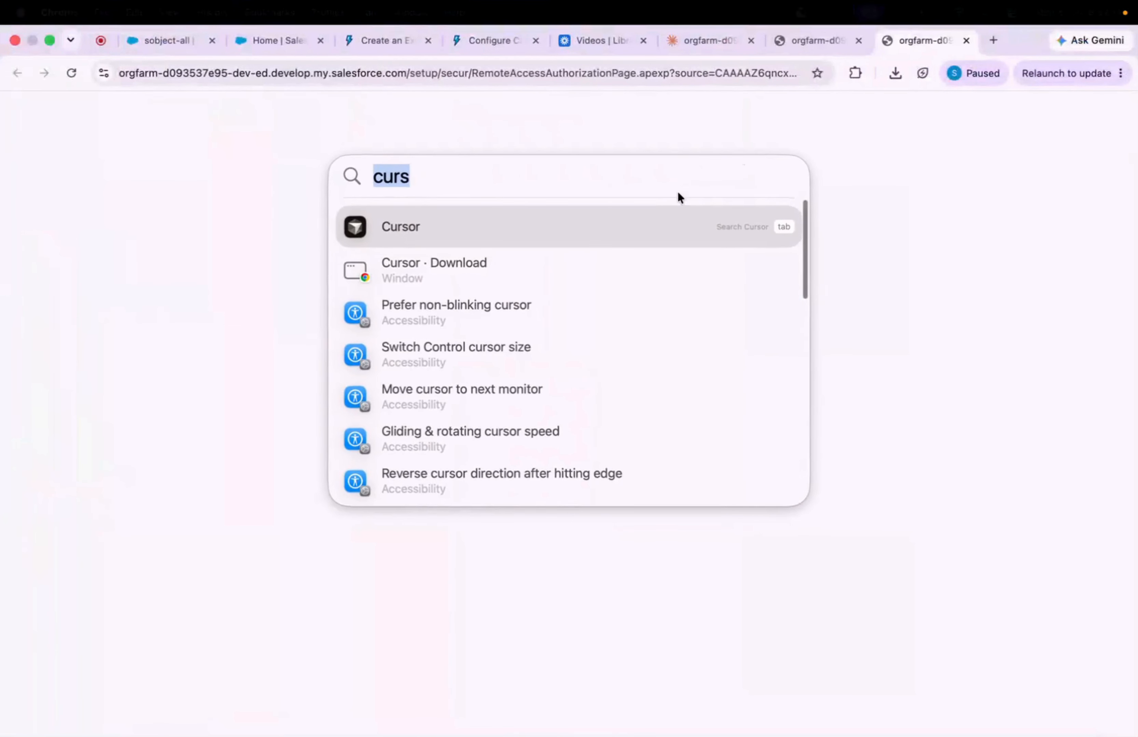
text(cursor)
key(Return)
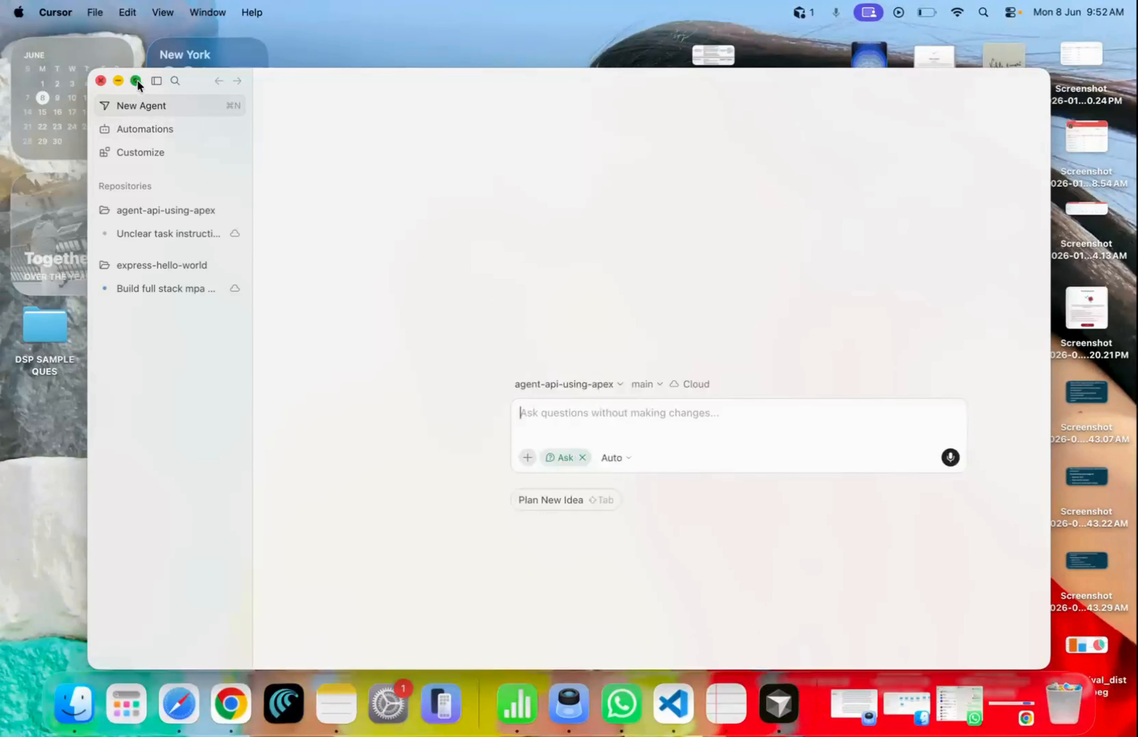
click(135, 80)
Step: Confirm the Salesforce MCP Server and Salesforce Tools toggles are both on for new agents
click(82, 719)
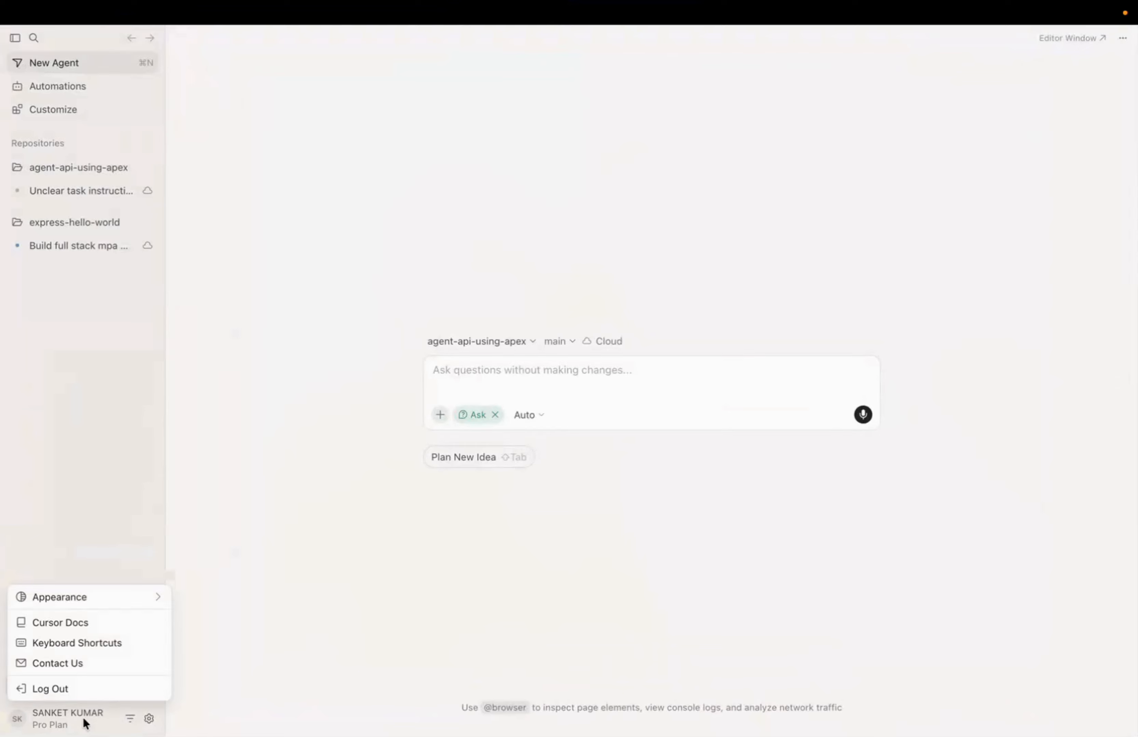
click(102, 399)
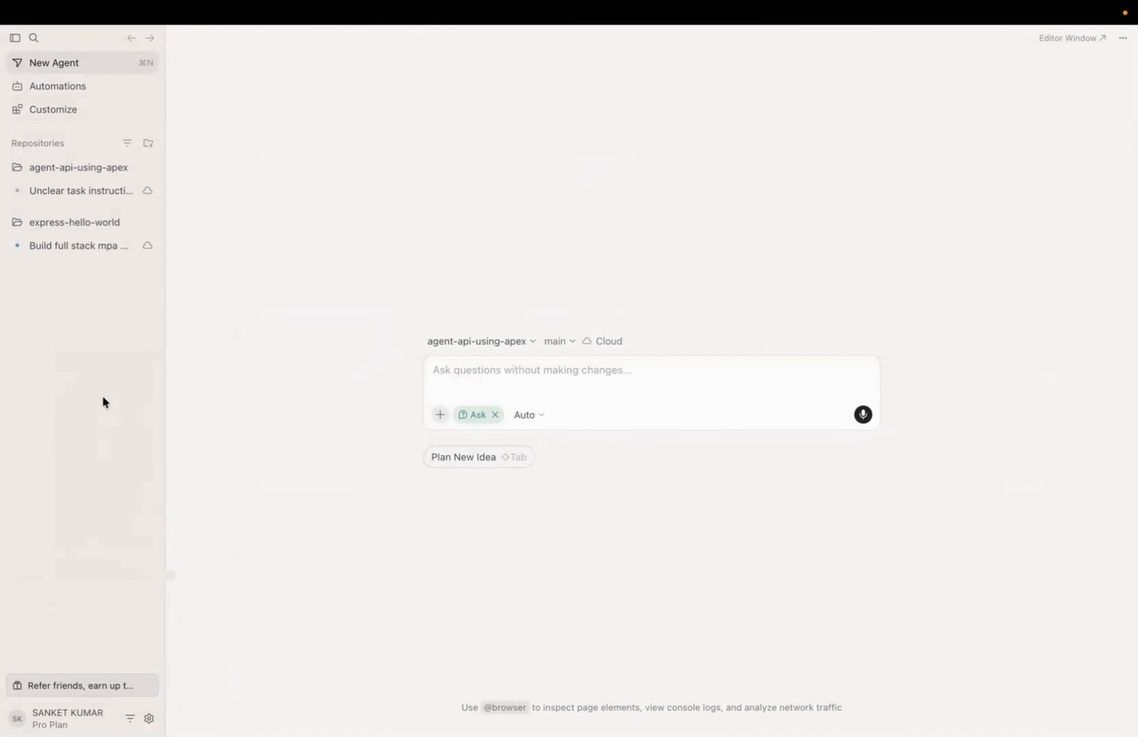
click(440, 415)
mouse_move(498, 545)
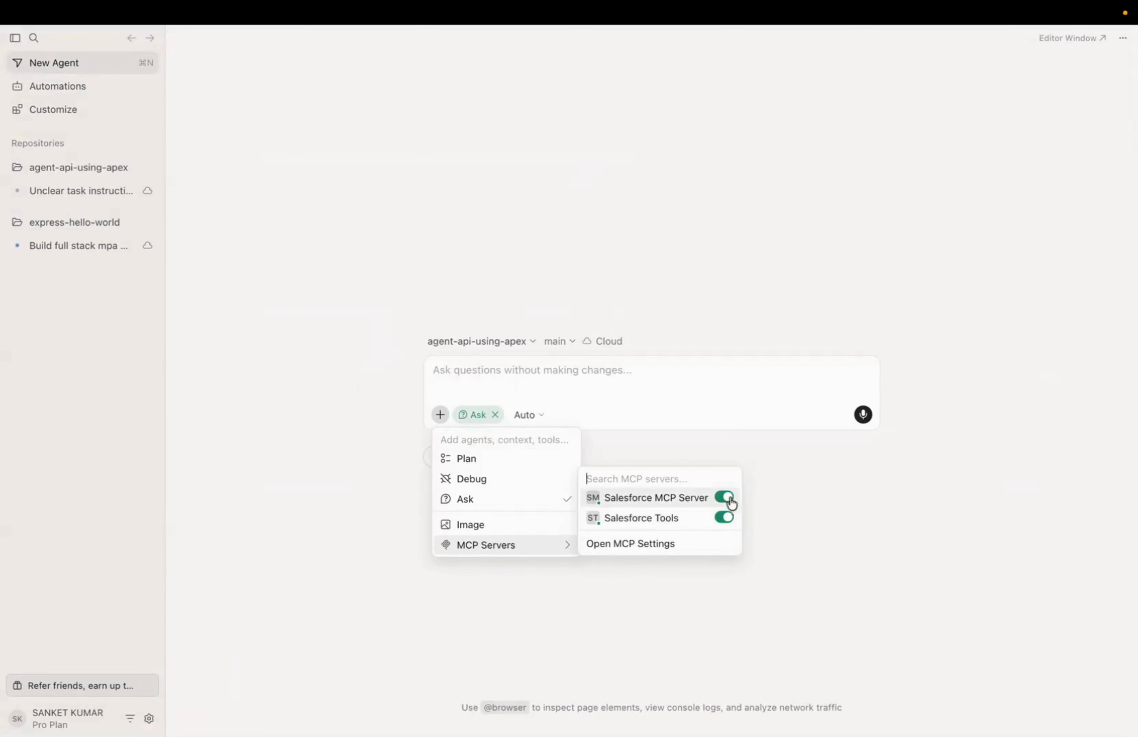
click(474, 375)
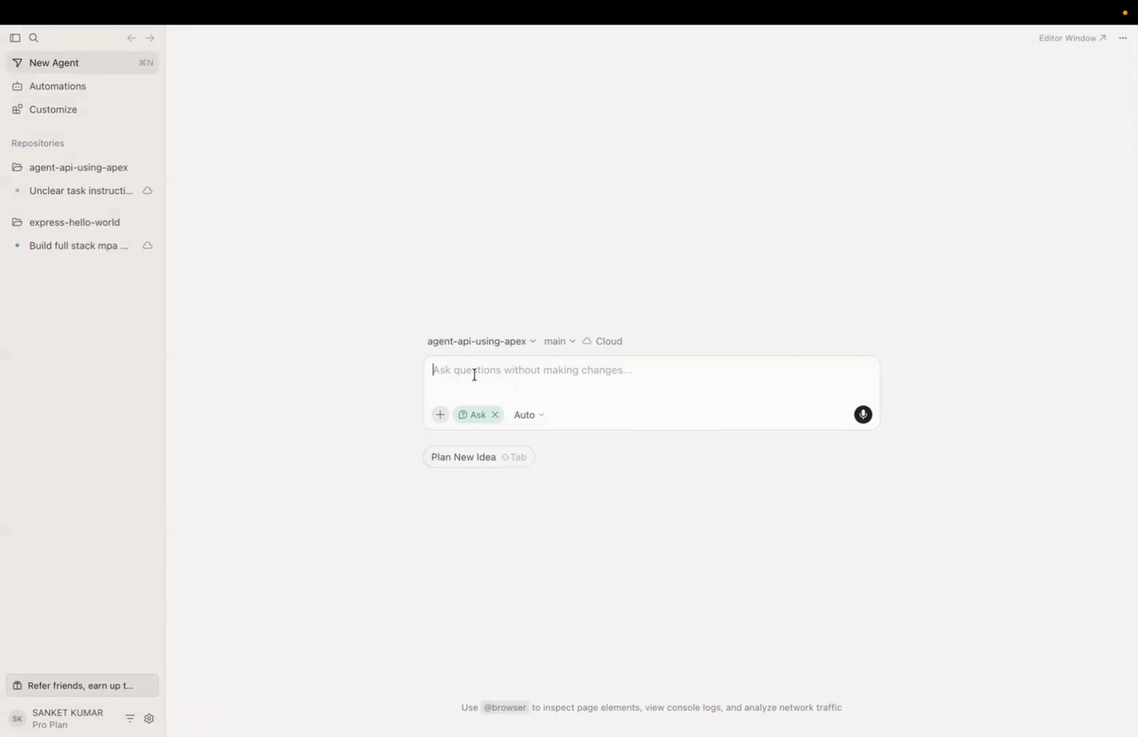
Step: Send 'query all my account from salesforce' to the agent with Salesforce Tools switched off
text(query al)
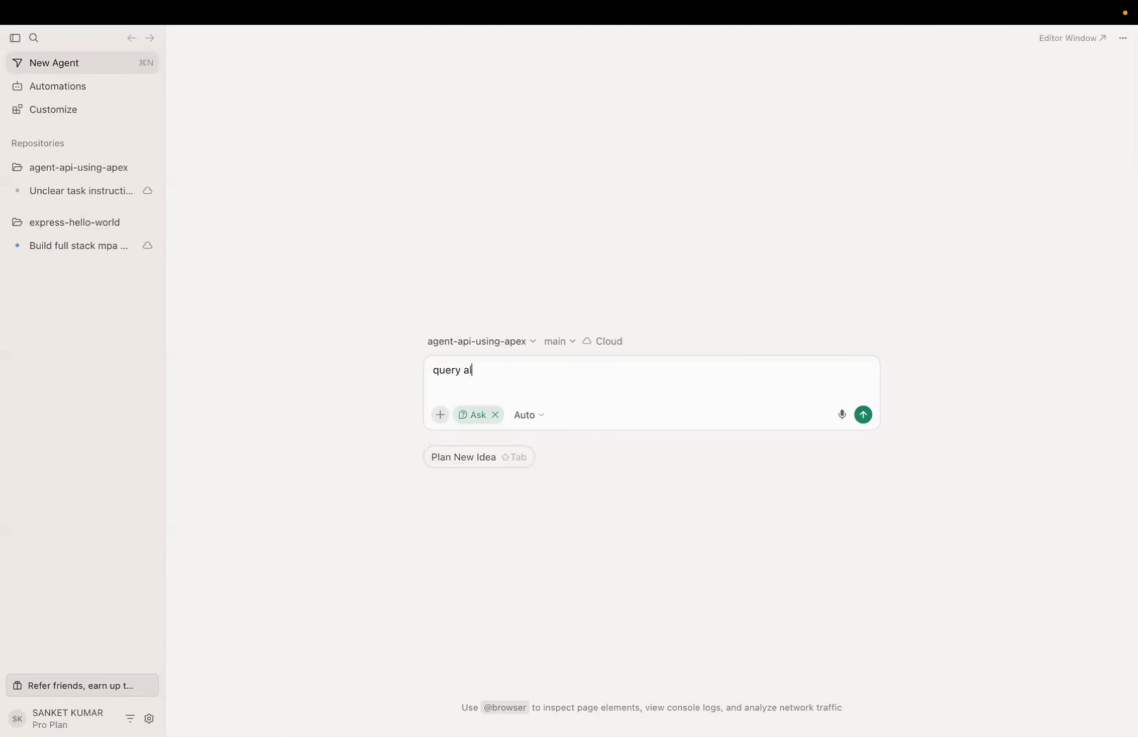
text(l my account f)
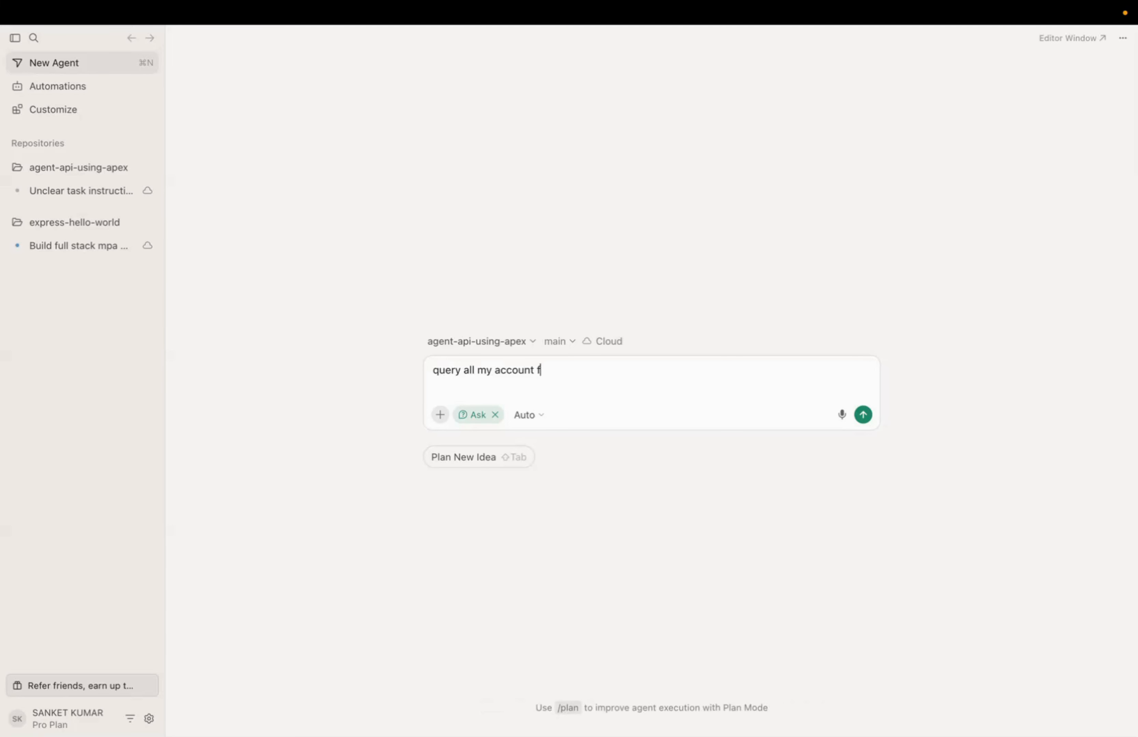
text(rom salesforce org)
click(440, 415)
mouse_move(482, 544)
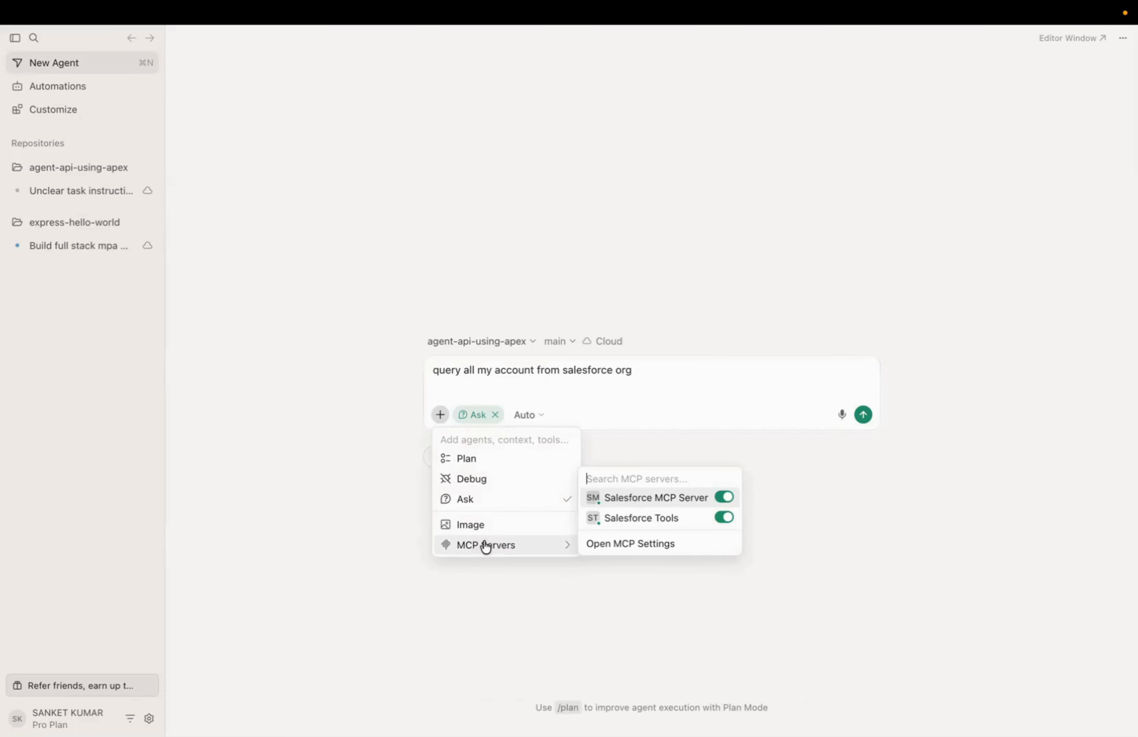
click(726, 520)
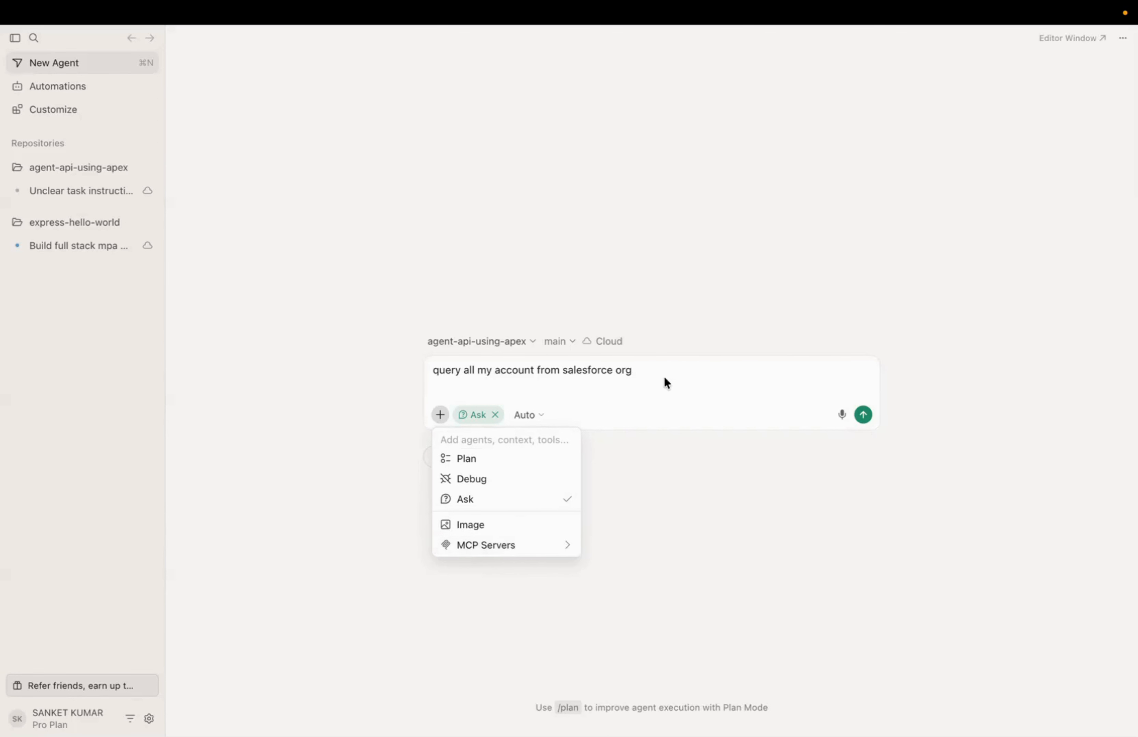
click(658, 366)
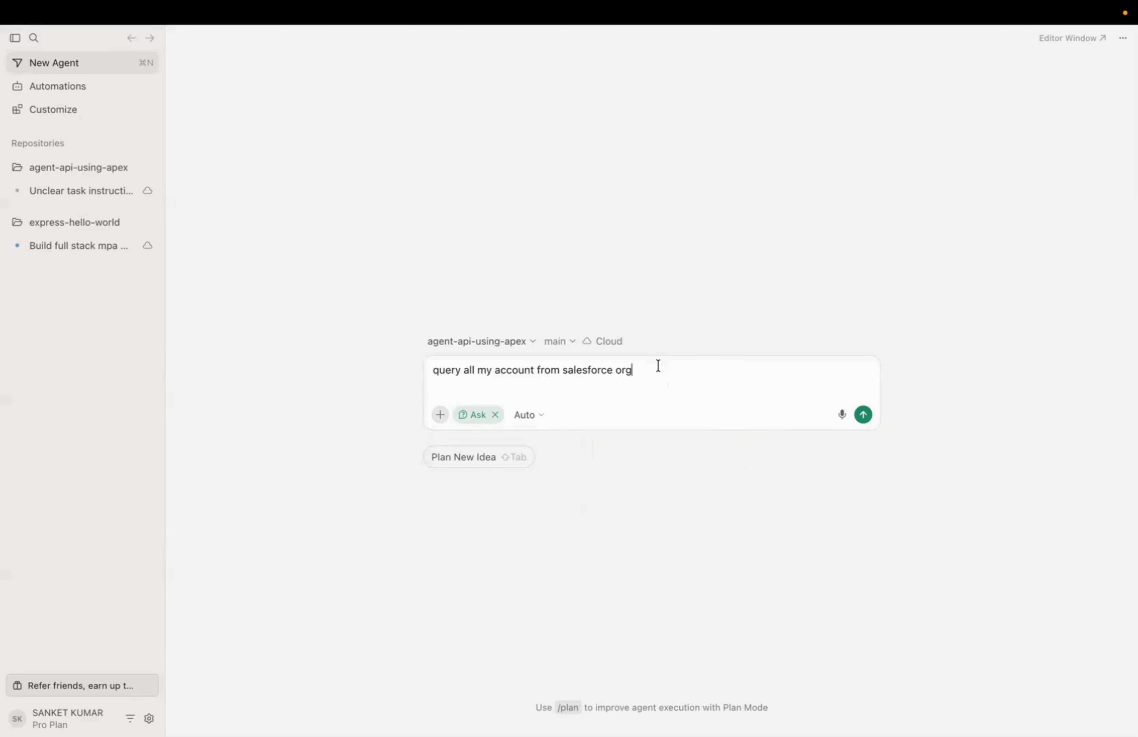
click(863, 415)
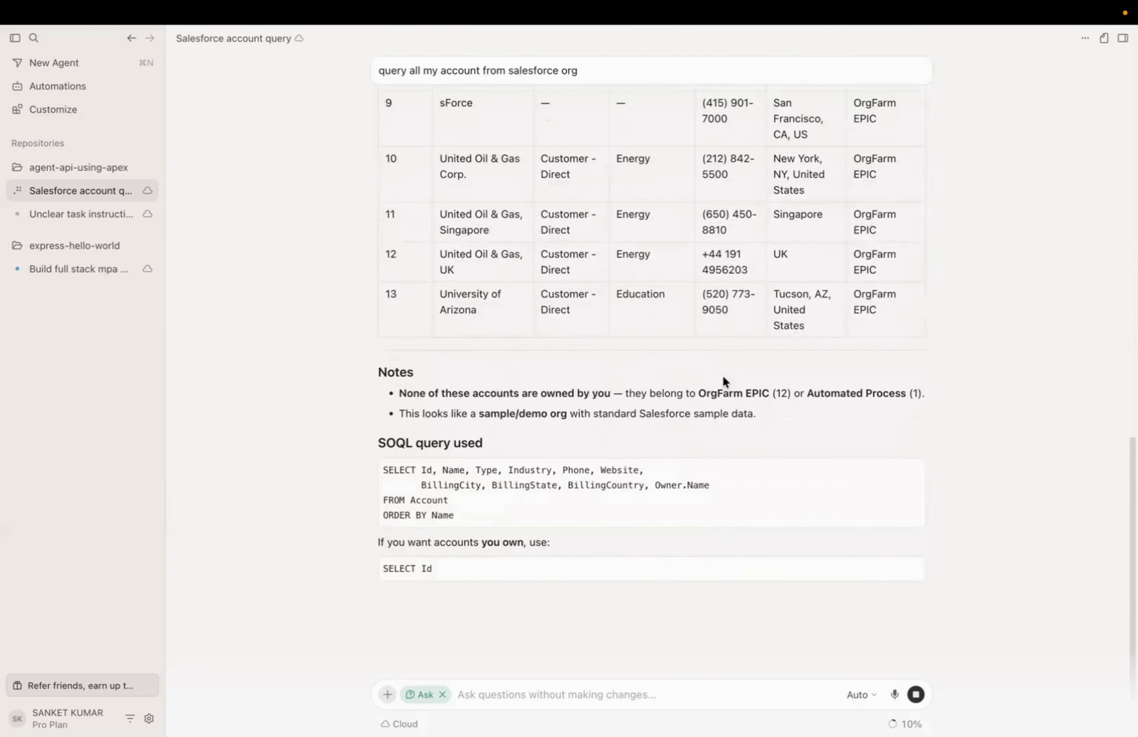
scroll(723, 378, up, 10)
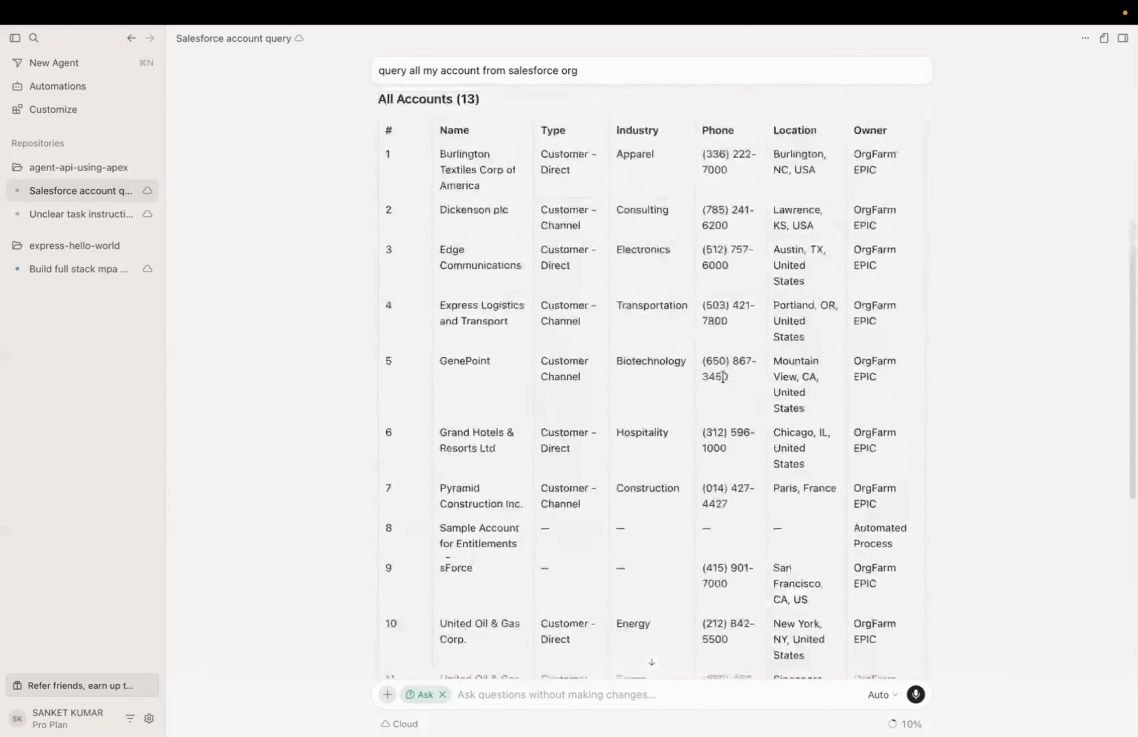
scroll(723, 378, up, 2)
scroll(721, 374, down, 12)
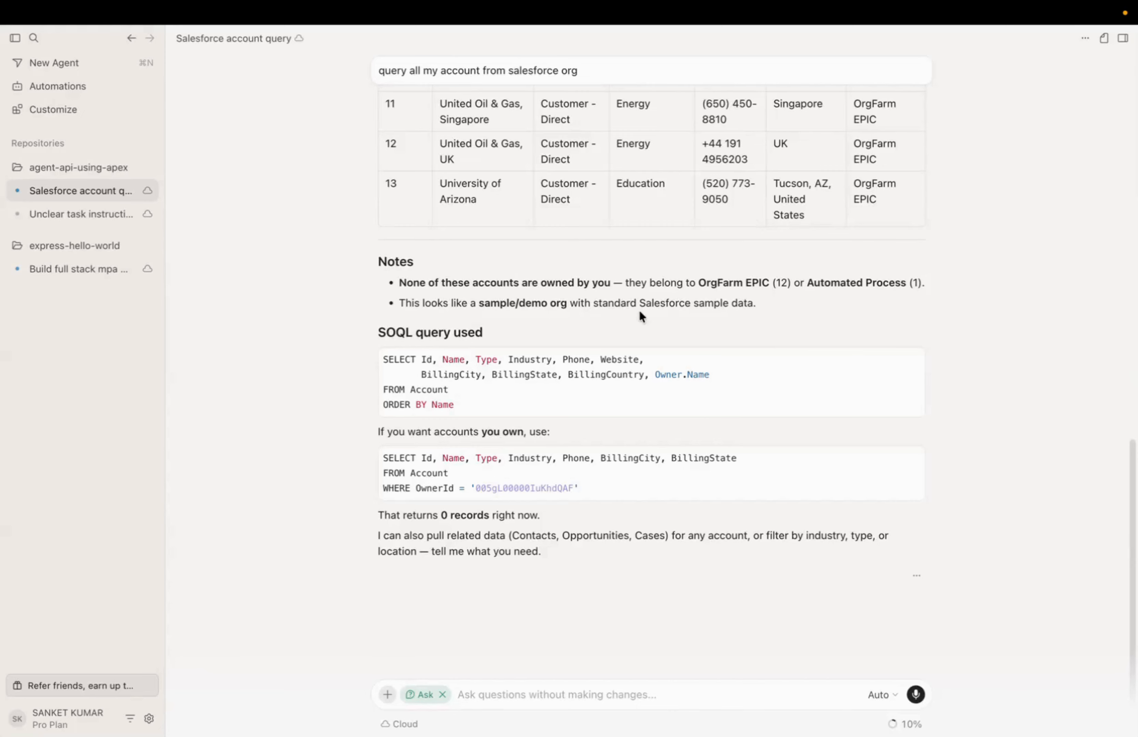
key(super+Tab)
Step: Close the three leftover Salesforce org authorization tabs in Chrome
click(968, 40)
click(961, 40)
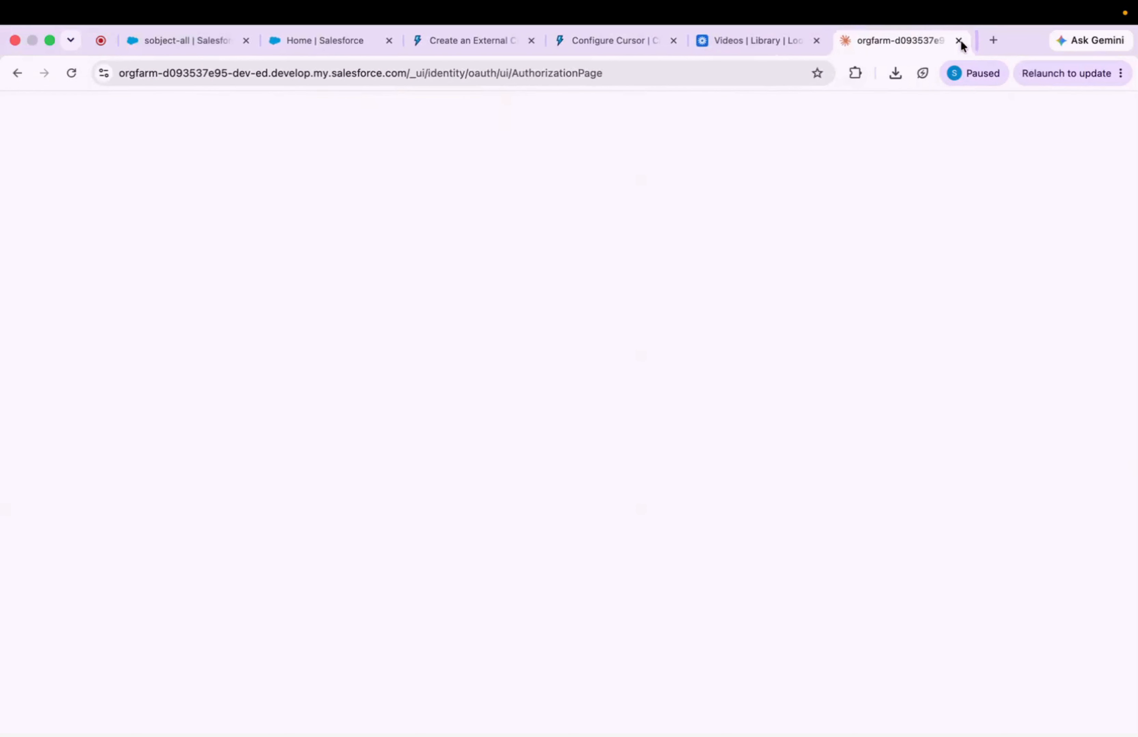
click(963, 40)
Step: Open the cursor.com/agents page in a new tab
click(995, 41)
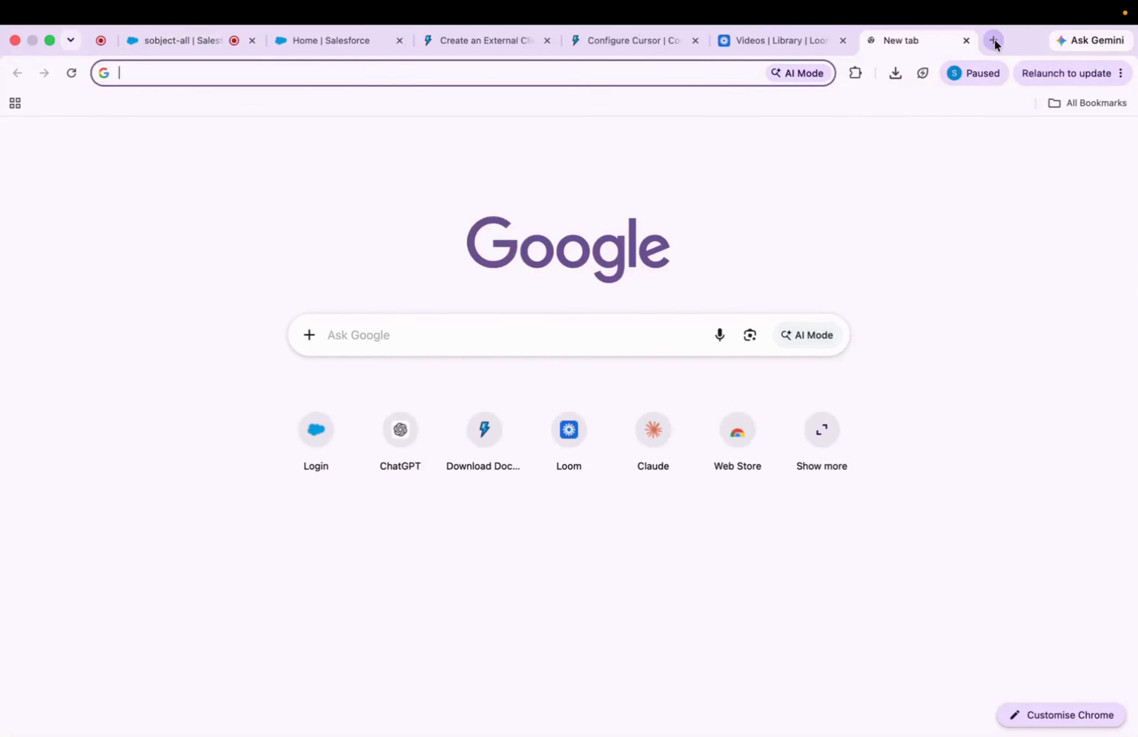
text(ursor)
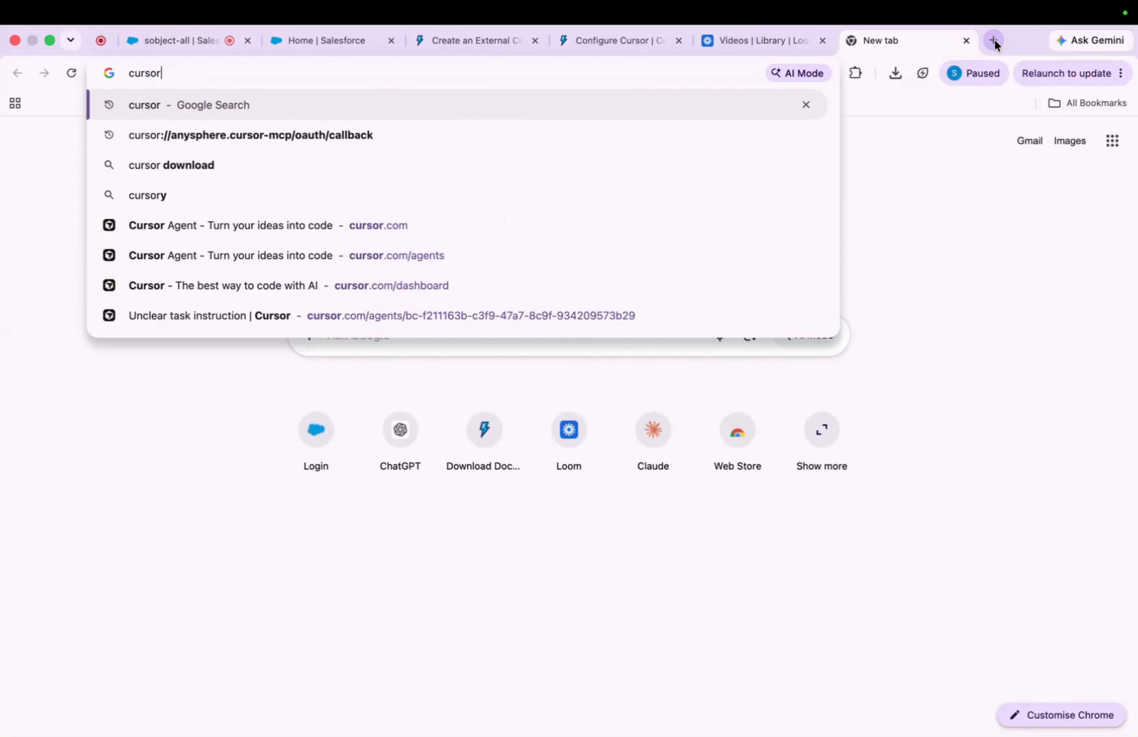
key(Down)
key(Down)
key(Down)
key(Down)
key(Down)
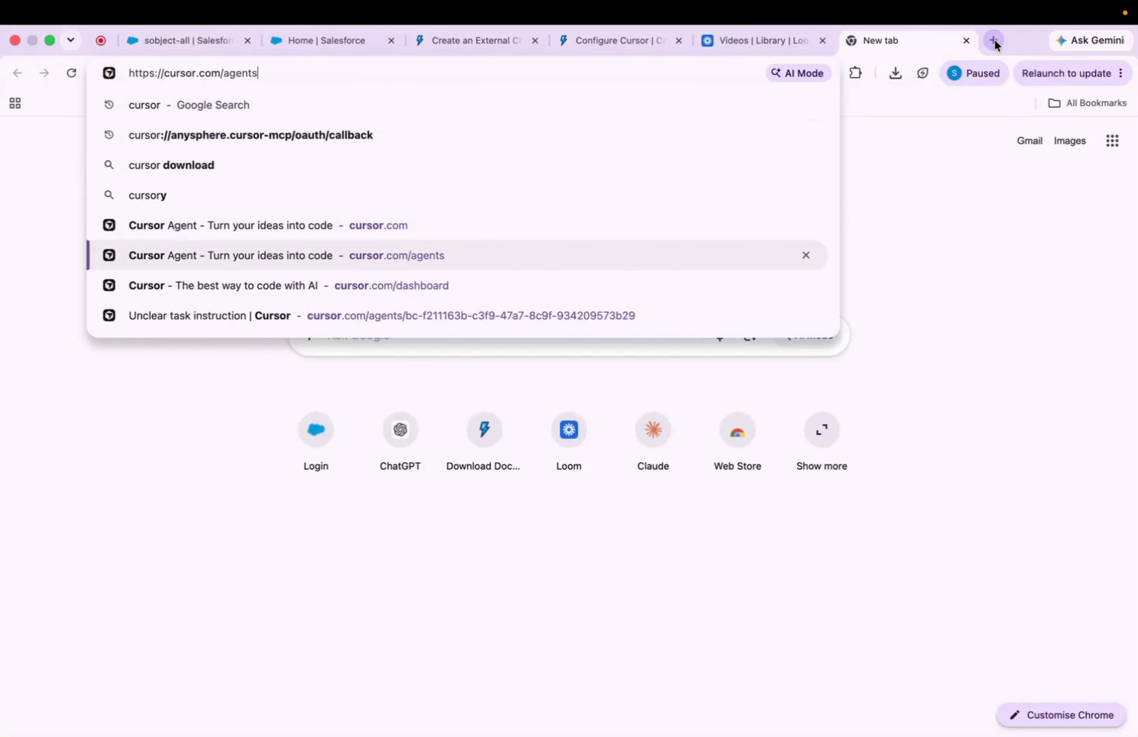
key(Return)
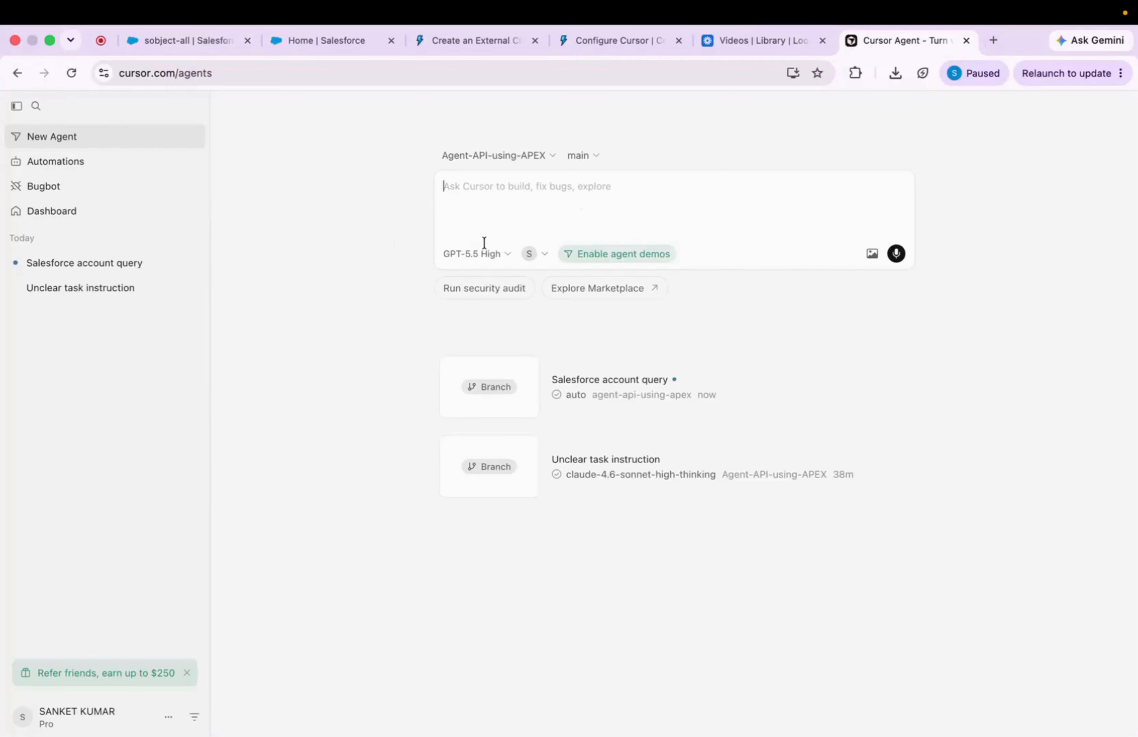
Step: Open the 'Unclear task instruction' agent and review its available MCP servers
click(109, 266)
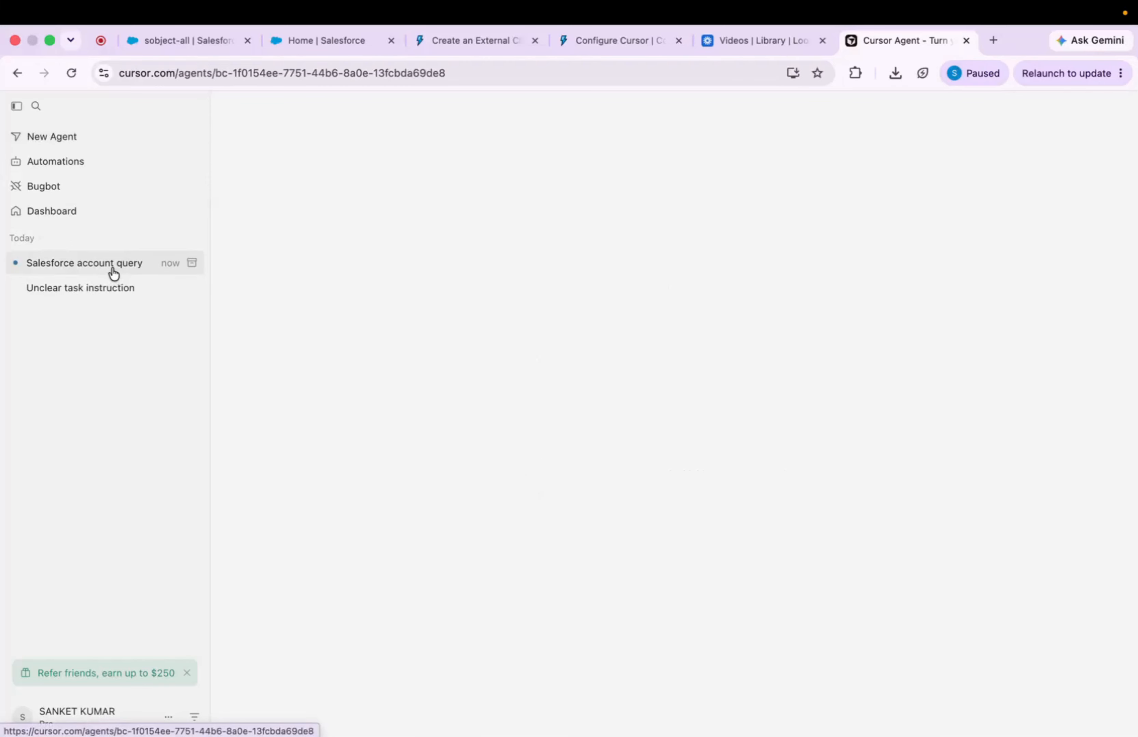
click(93, 290)
click(514, 713)
click(537, 518)
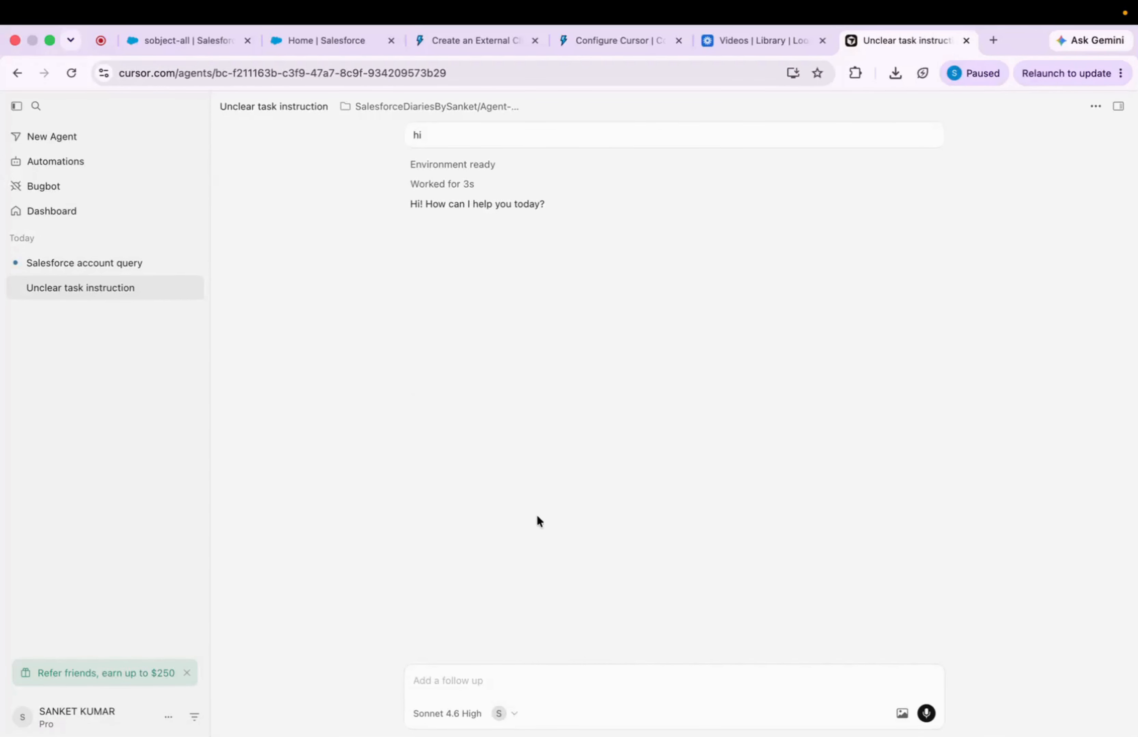
Step: Send 'query all my aopportunities' and inspect the failed soqlQuery's MALFORMED_QUERY error
text(quer)
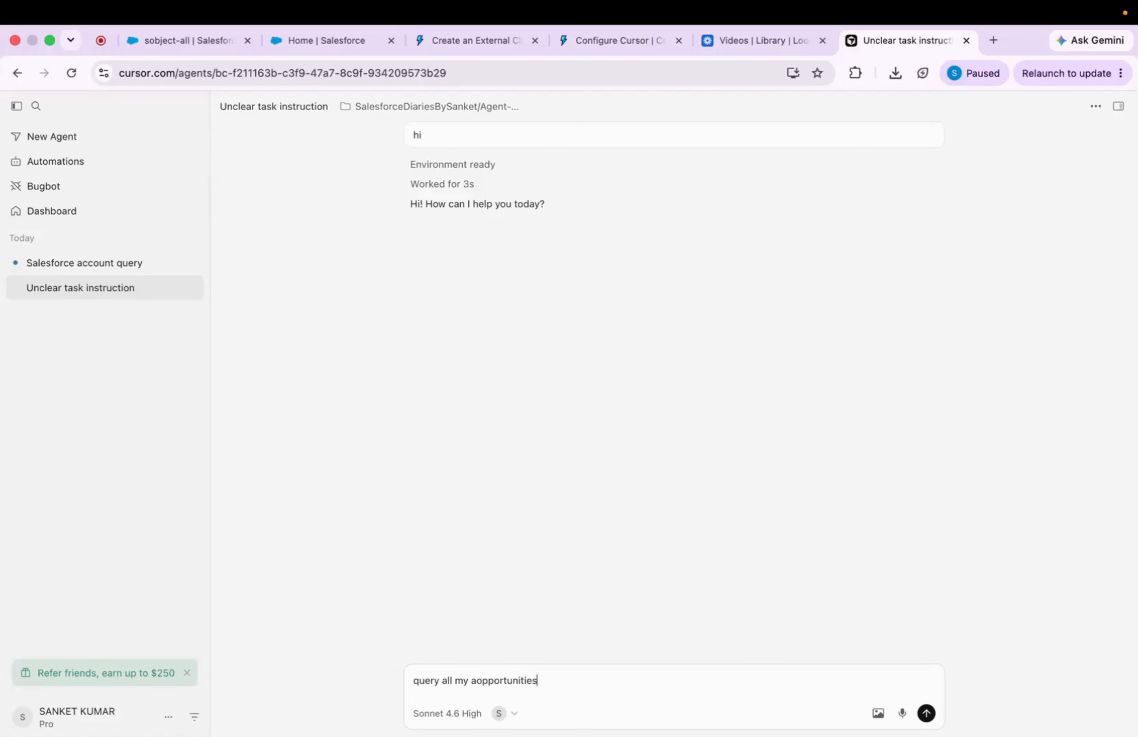
text(y all my aopportunities)
key(Return)
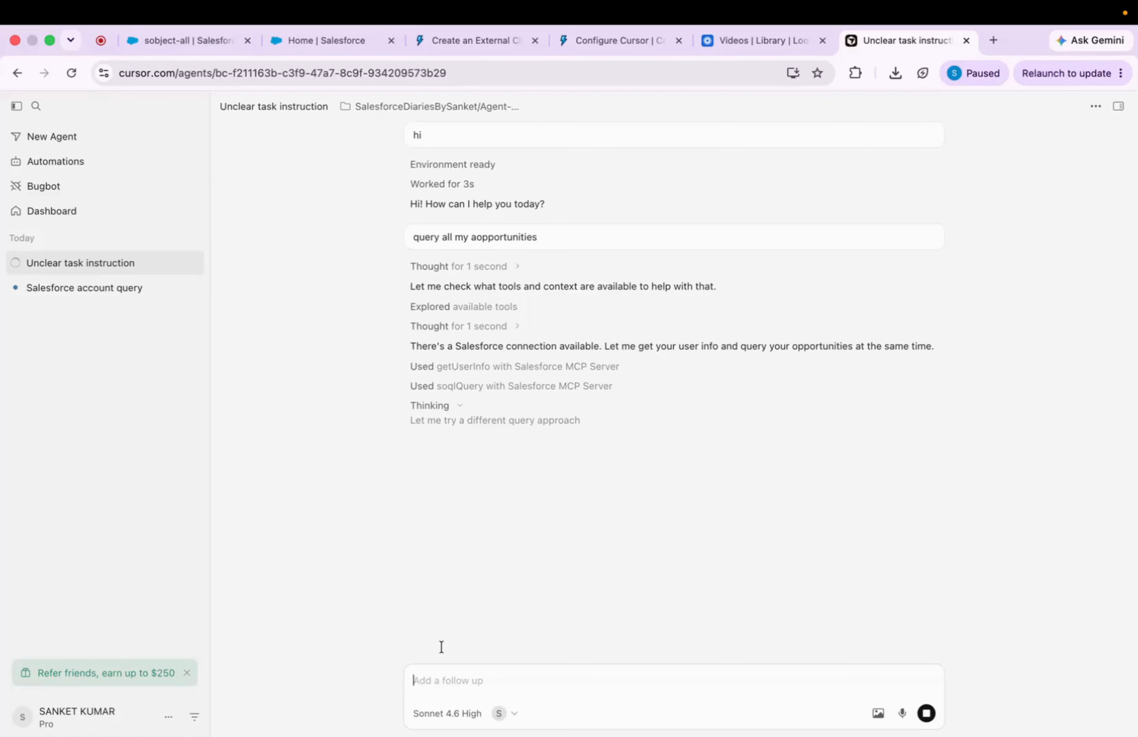
click(486, 387)
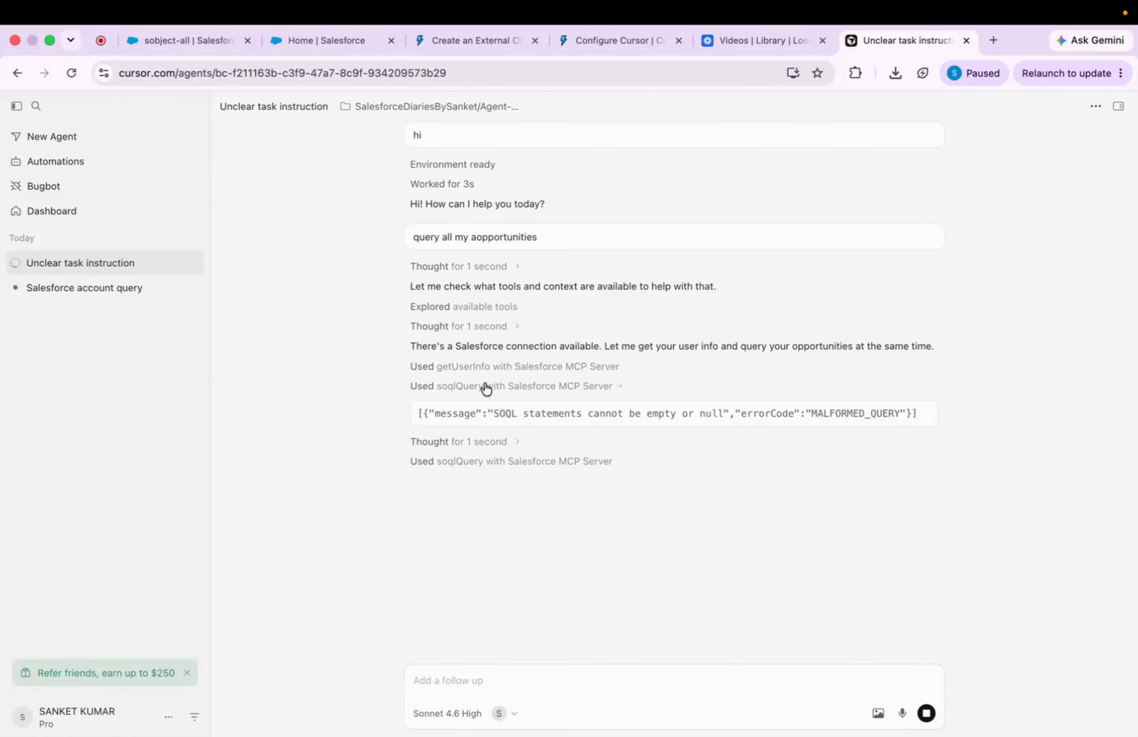